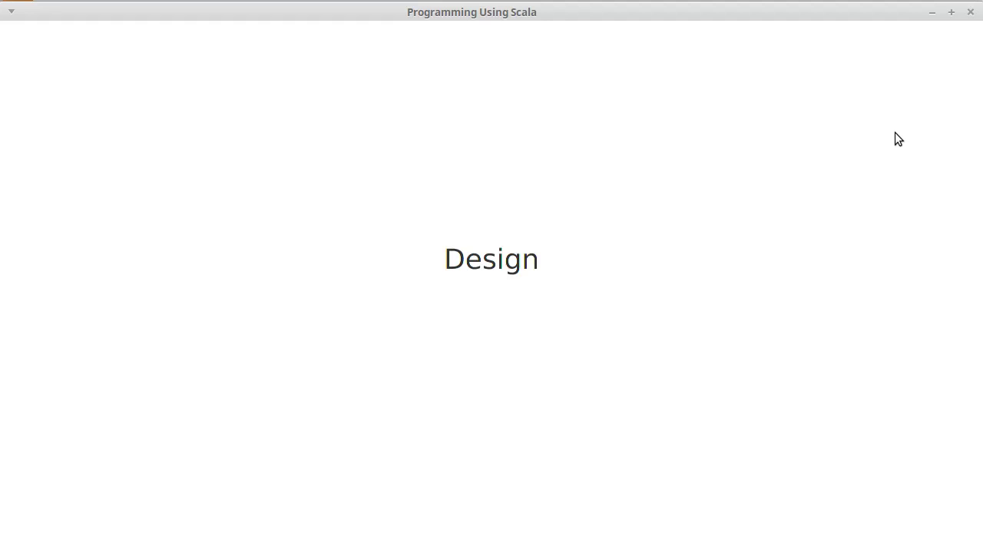
Step: Close the slides and remove a stray UML Object shape from the empty canvas
{"action": "left_click", "coordinate": [971, 12]}
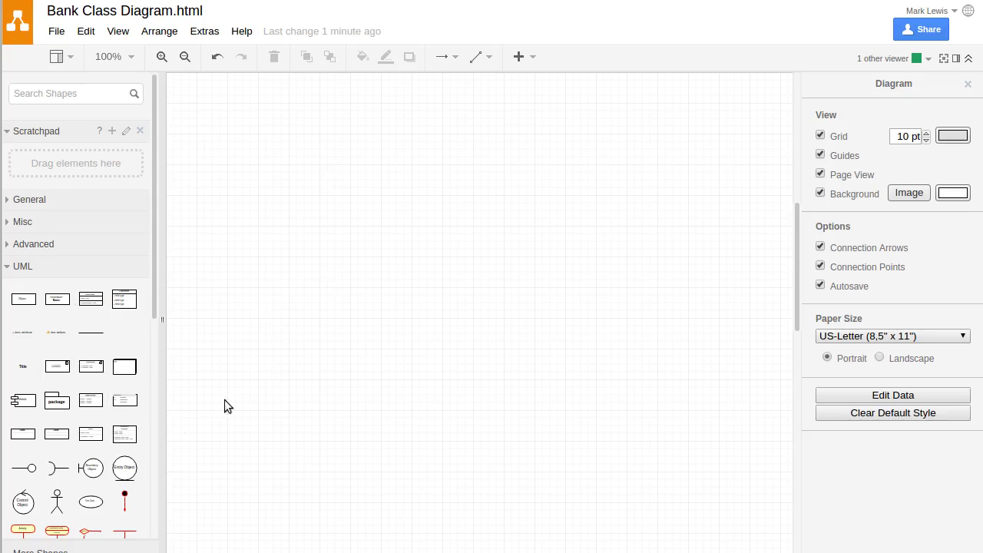
{"action": "left_click", "coordinate": [93, 400]}
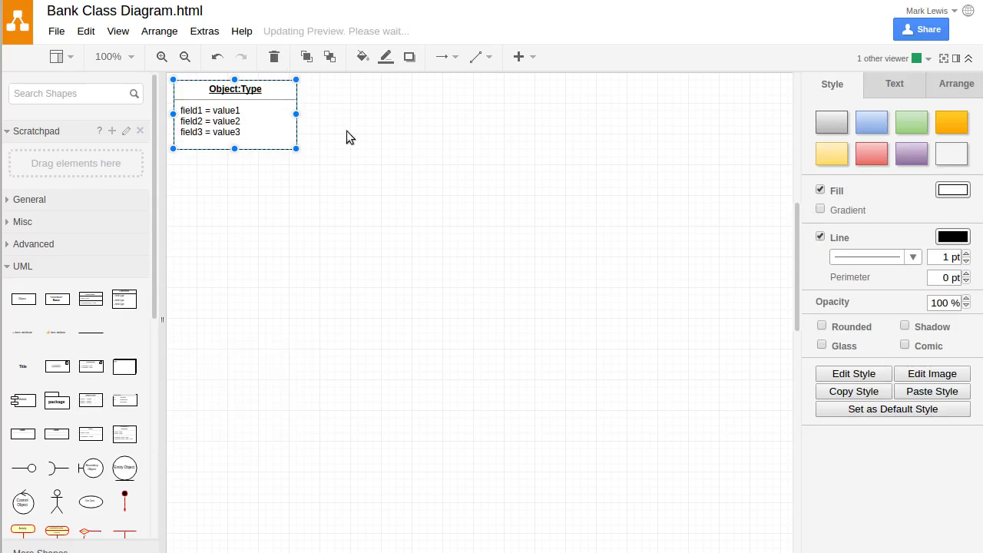
{"action": "key", "text": "Delete"}
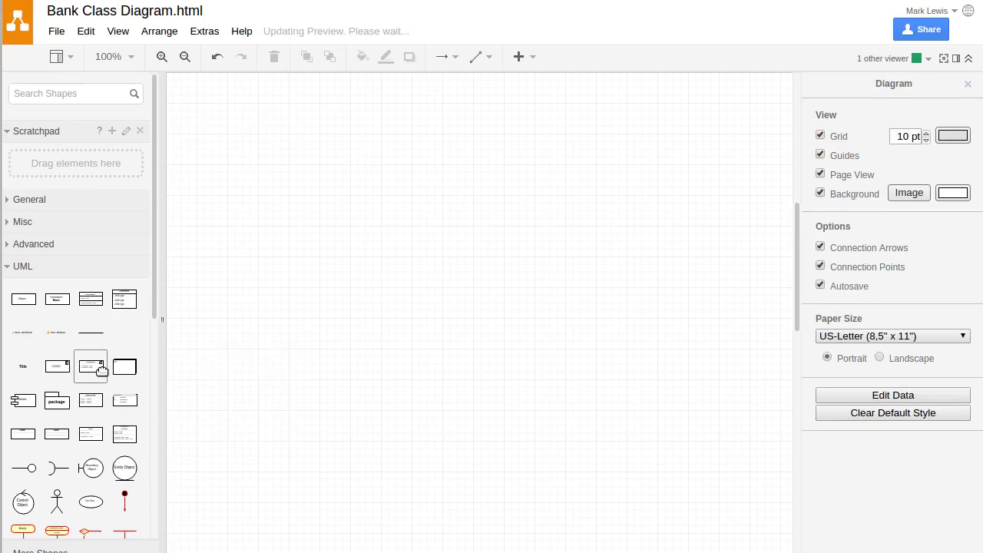
Step: Add a UML class box, move it down-right, and rename it from Class to Bank
{"action": "mouse_move", "coordinate": [128, 407]}
{"action": "left_click", "coordinate": [91, 434]}
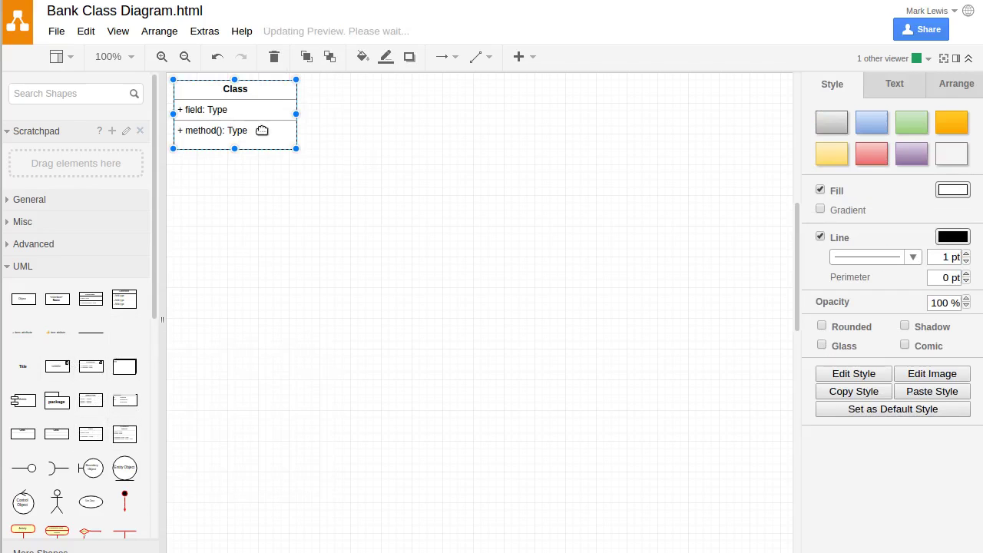
{"action": "left_click_drag", "start_coordinate": [259, 90], "coordinate": [311, 148]}
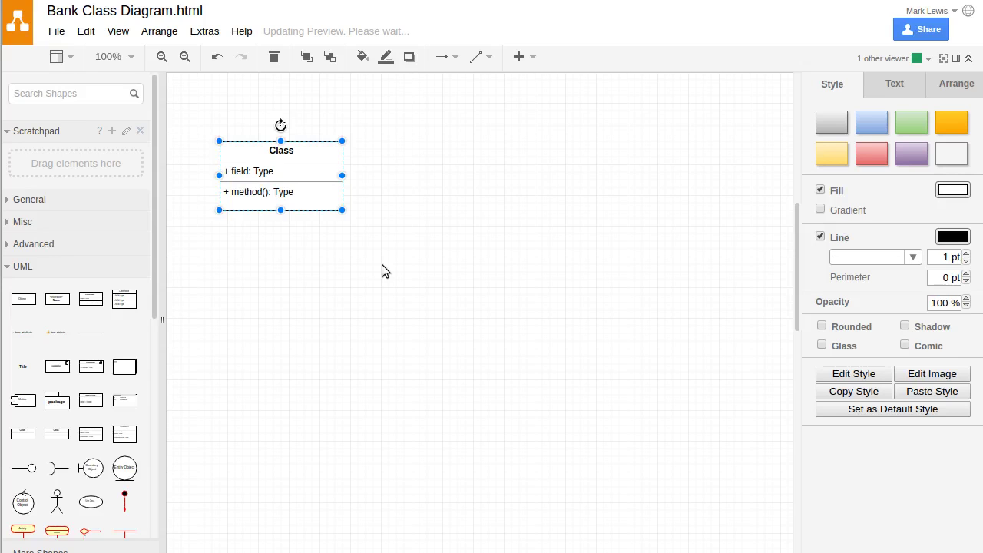
{"action": "double_click", "coordinate": [282, 152]}
{"action": "left_click", "coordinate": [299, 154]}
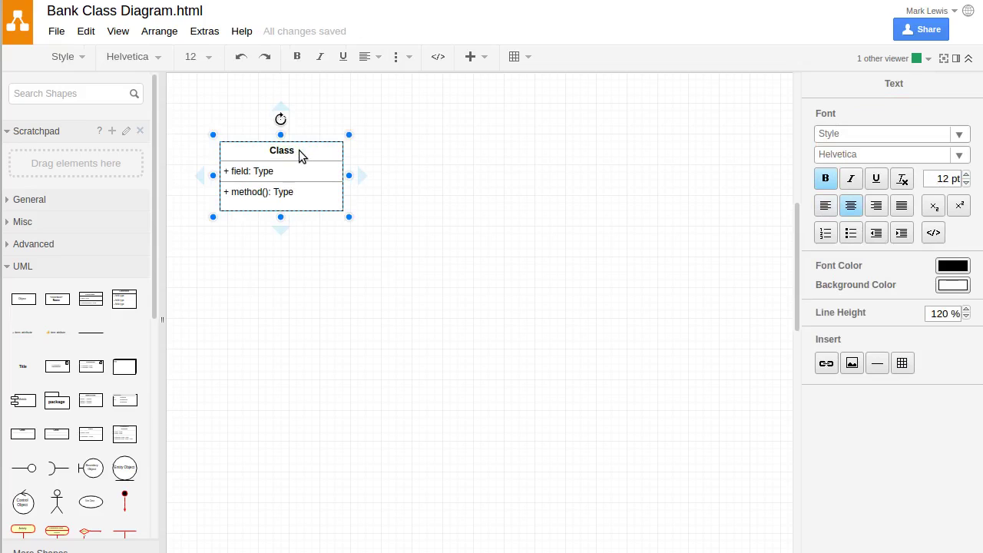
{"action": "key", "text": "BackSpace"}
{"action": "type", "text": "Bank"}
{"action": "left_click", "coordinate": [422, 218]}
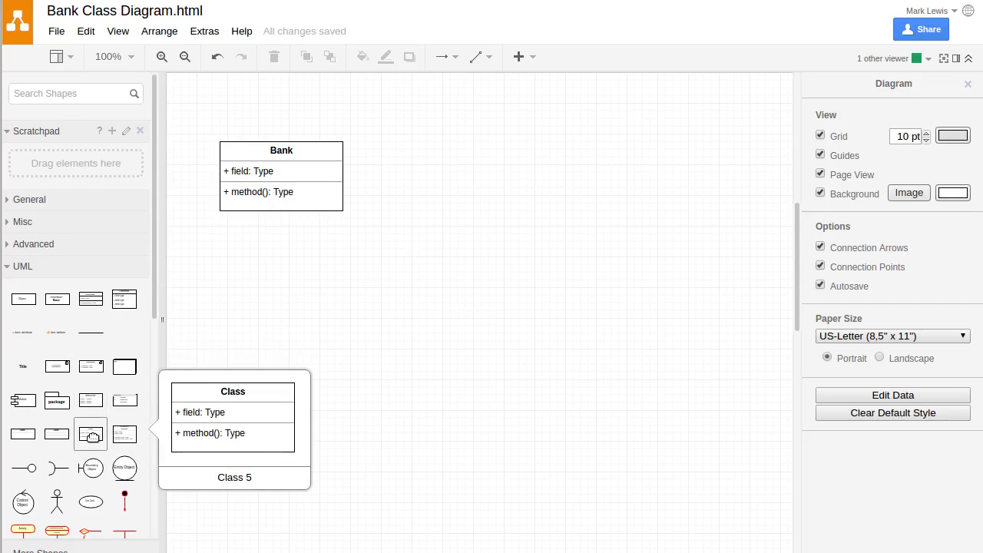
Step: Add another class box to the right of Bank and name it Customer
{"action": "left_click", "coordinate": [92, 437]}
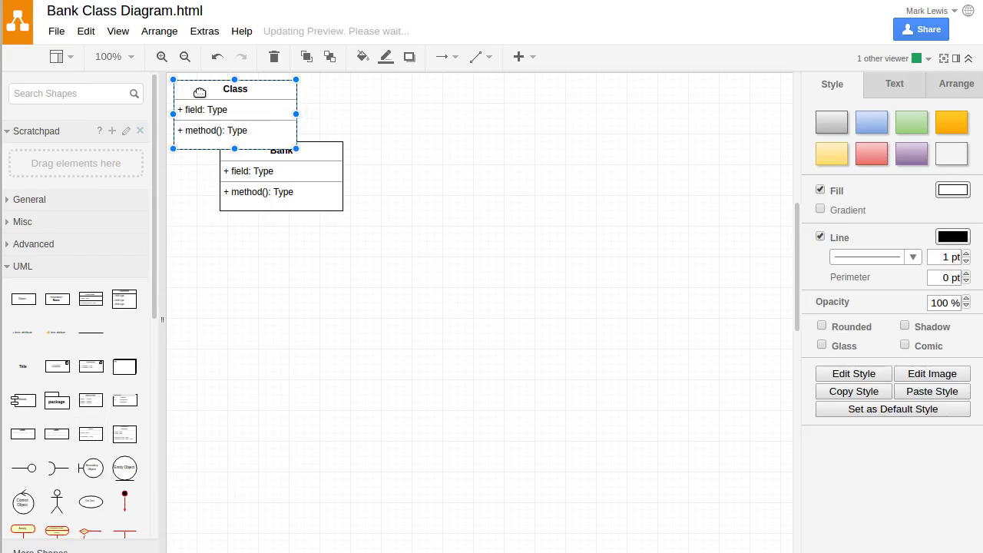
{"action": "left_click_drag", "start_coordinate": [198, 100], "coordinate": [524, 159]}
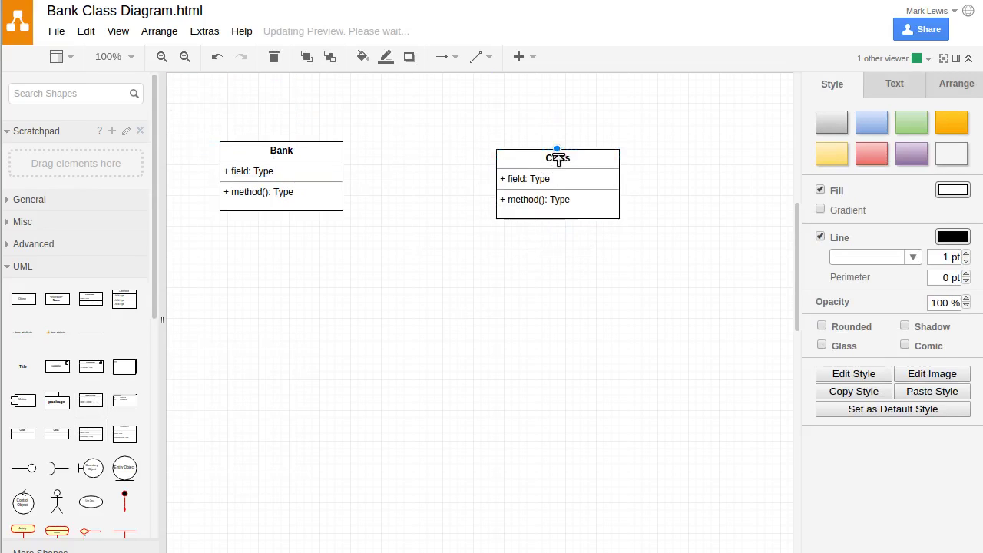
{"action": "double_click", "coordinate": [562, 159]}
{"action": "left_click", "coordinate": [572, 163]}
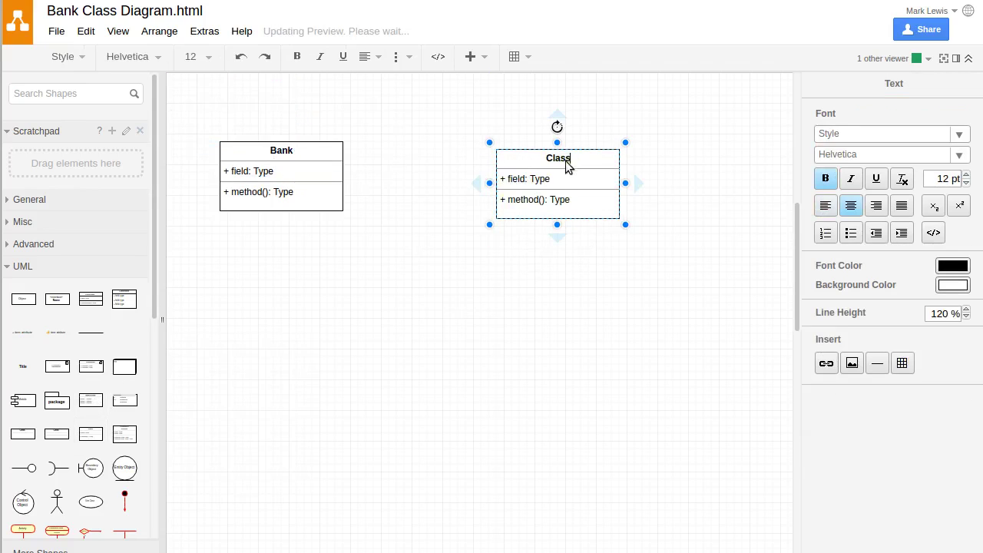
{"action": "key", "text": "BackSpace"}
{"action": "key", "text": "BackSpace"}
{"action": "key", "text": "BackSpace"}
{"action": "key", "text": "BackSpace"}
{"action": "type", "text": "ustomer"}
{"action": "left_click", "coordinate": [383, 308]}
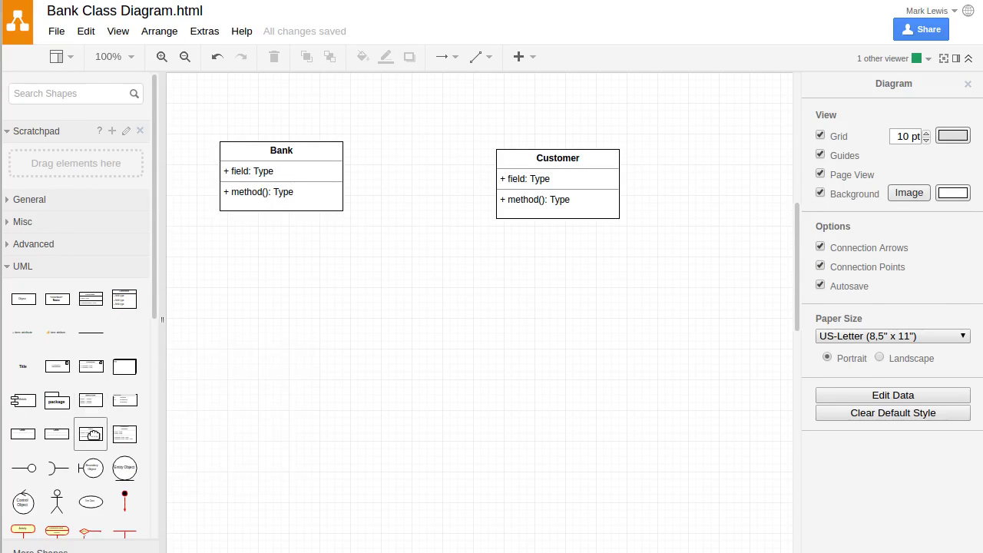
Step: Add a class box below Bank and title it Account
{"action": "left_click", "coordinate": [92, 434]}
{"action": "left_click_drag", "start_coordinate": [241, 101], "coordinate": [309, 323]}
{"action": "double_click", "coordinate": [309, 323]}
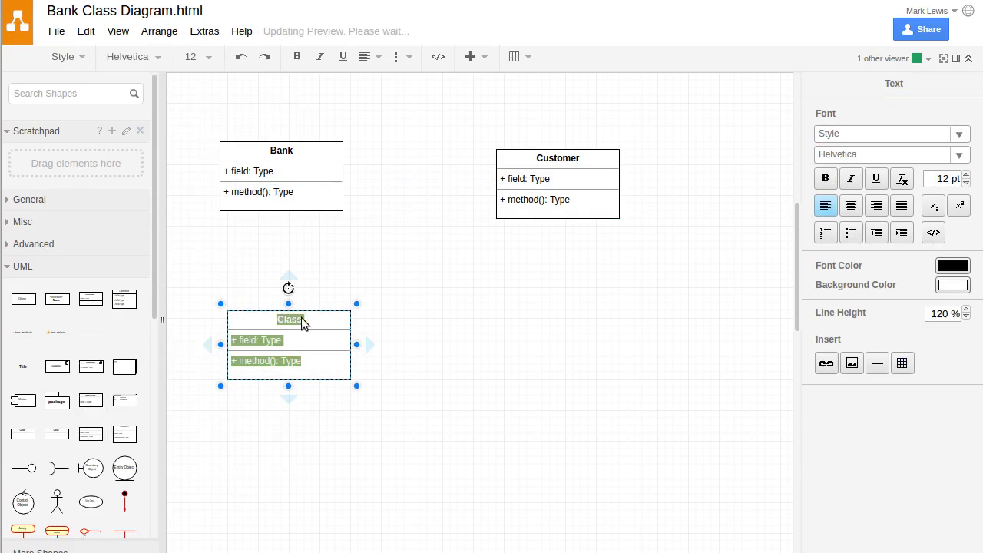
{"action": "left_click", "coordinate": [309, 322]}
{"action": "key", "text": "BackSpace"}
{"action": "key", "text": "BackSpace"}
{"action": "key", "text": "BackSpace"}
{"action": "key", "text": "BackSpace"}
{"action": "key", "text": "BackSpace"}
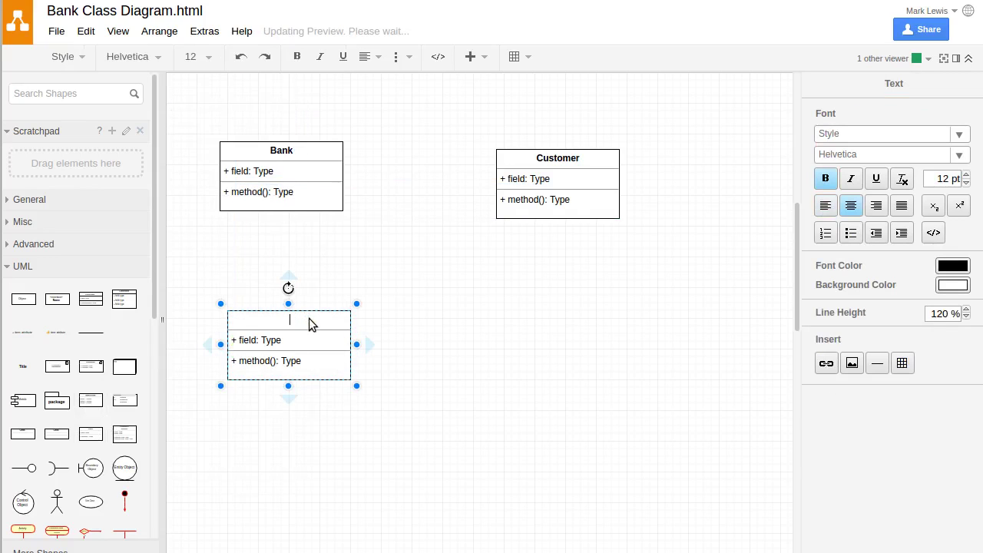
{"action": "type", "text": "Account"}
{"action": "left_click", "coordinate": [426, 313]}
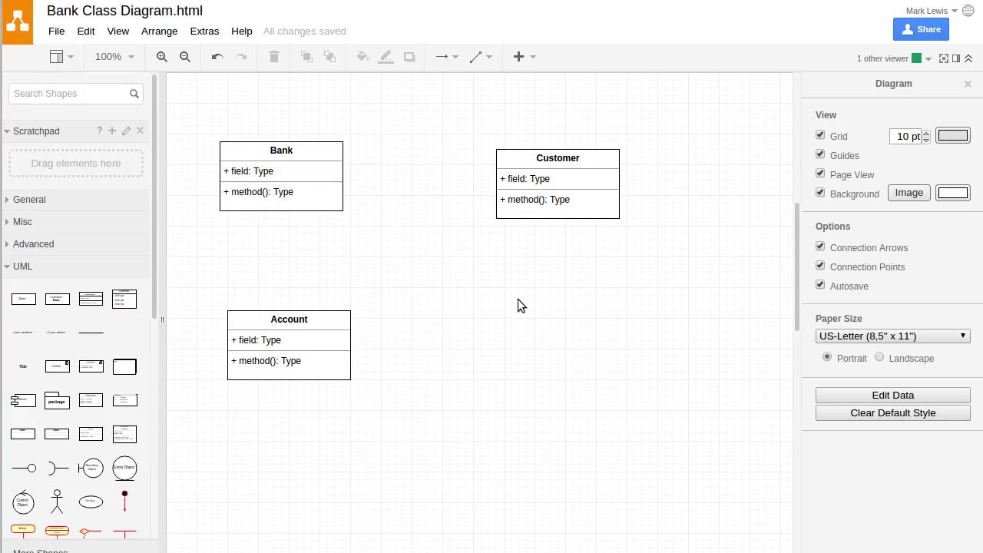
Step: Drop a class box below Customer and rename it Address
{"action": "left_click_drag", "start_coordinate": [91, 434], "coordinate": [497, 310]}
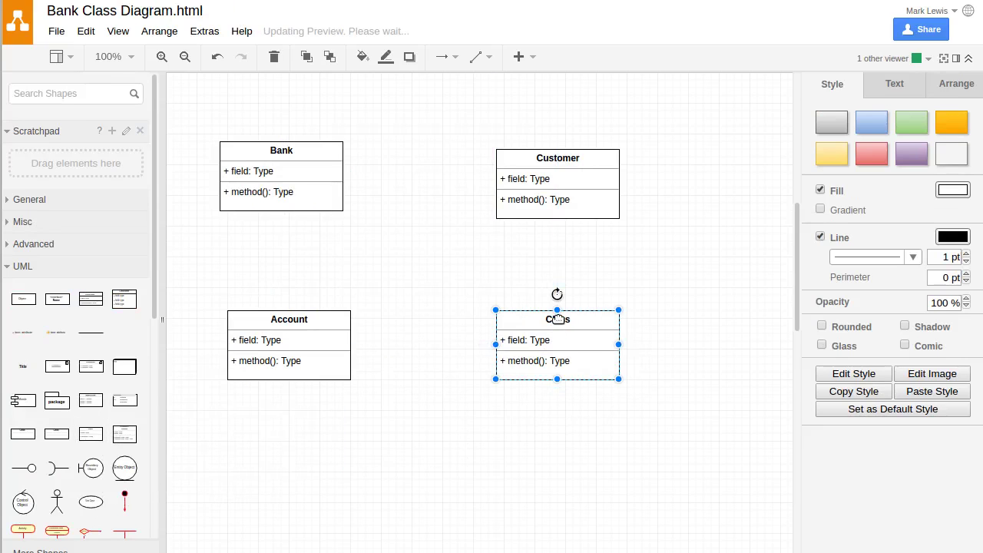
{"action": "double_click", "coordinate": [582, 321]}
{"action": "left_click", "coordinate": [580, 323]}
{"action": "key", "text": "BackSpace"}
{"action": "key", "text": "BackSpace"}
{"action": "key", "text": "BackSpace"}
{"action": "key", "text": "BackSpace"}
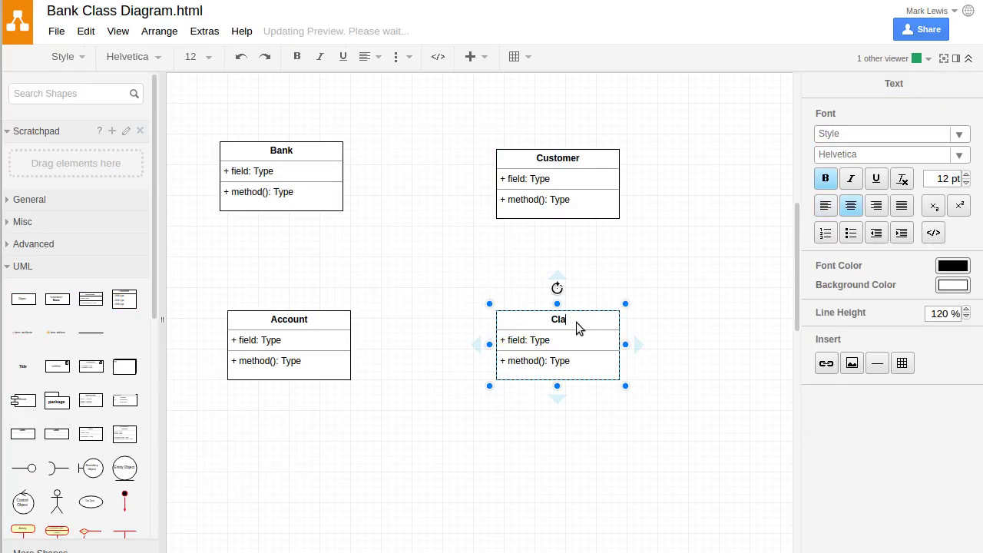
{"action": "key", "text": "BackSpace"}
{"action": "type", "text": "Address"}
{"action": "left_click", "coordinate": [420, 346]}
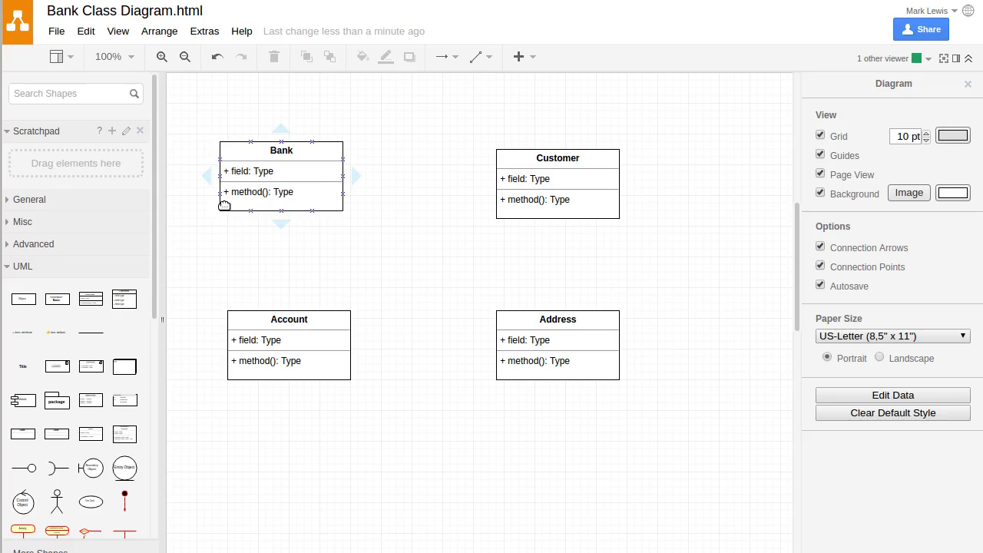
Step: Resize the Bank class box to 260 x 170
{"action": "left_click", "coordinate": [472, 264]}
{"action": "left_click", "coordinate": [269, 177]}
{"action": "left_click", "coordinate": [412, 235]}
{"action": "left_click", "coordinate": [301, 209]}
{"action": "left_click_drag", "start_coordinate": [340, 208], "coordinate": [413, 267]}
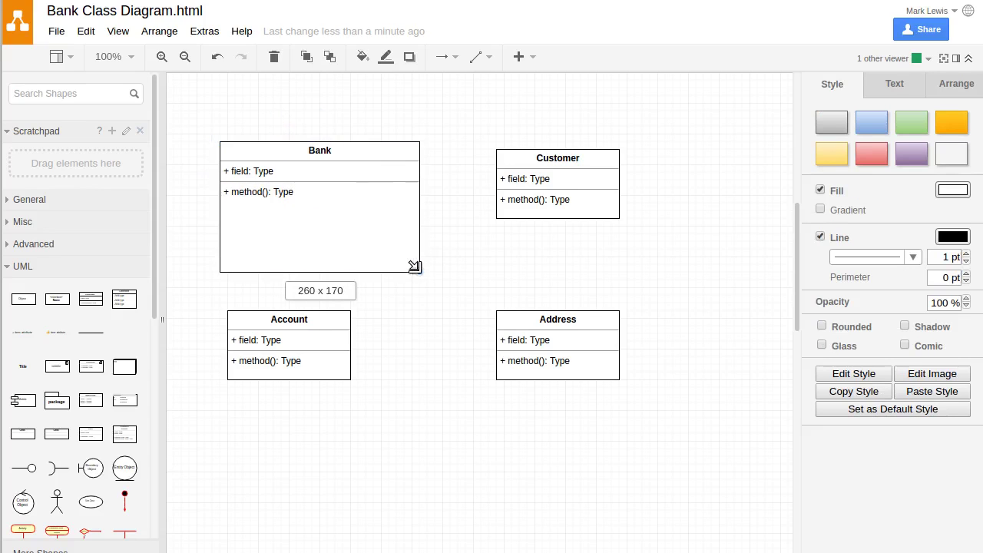
Step: Erase Bank's placeholder field: Type text, leaving only the + marker
{"action": "double_click", "coordinate": [284, 172]}
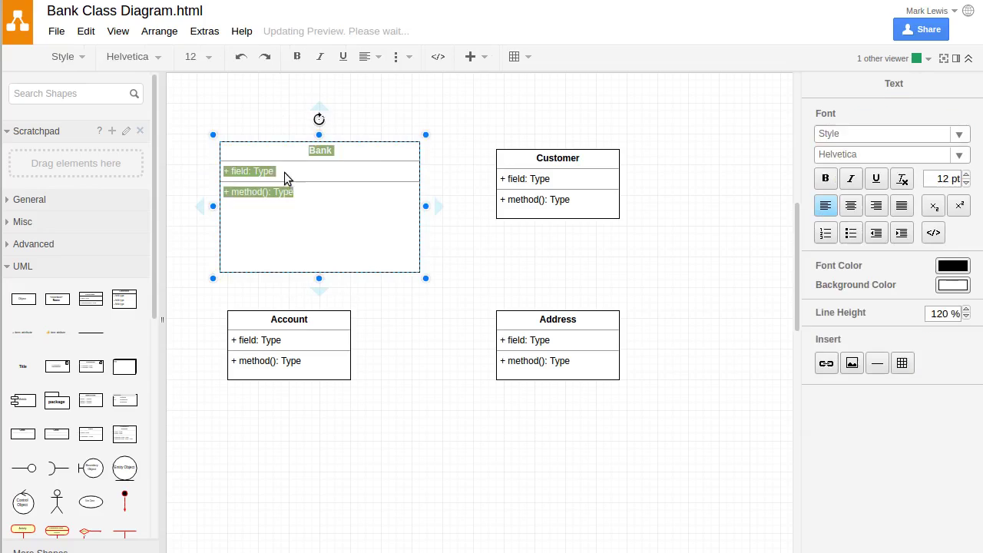
{"action": "left_click", "coordinate": [291, 173]}
{"action": "key", "text": "BackSpace"}
{"action": "key", "text": "BackSpace"}
{"action": "key", "text": "BackSpace"}
{"action": "key", "text": "BackSpace"}
{"action": "key", "text": "BackSpace"}
{"action": "key", "text": "BackSpace"}
{"action": "key", "text": "BackSpace"}
{"action": "key", "text": "BackSpace"}
{"action": "key", "text": "BackSpace"}
{"action": "key", "text": "BackSpace"}
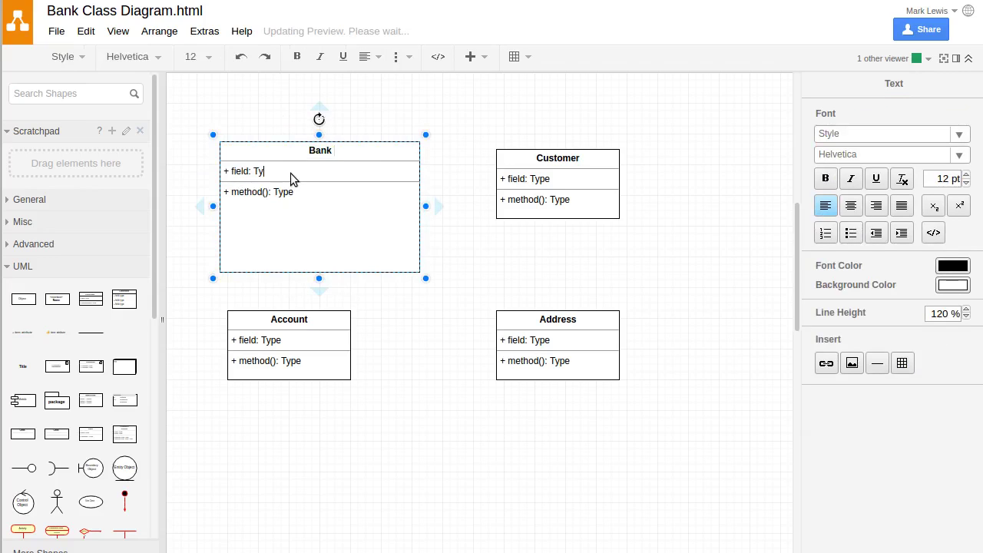
{"action": "key", "text": "BackSpace"}
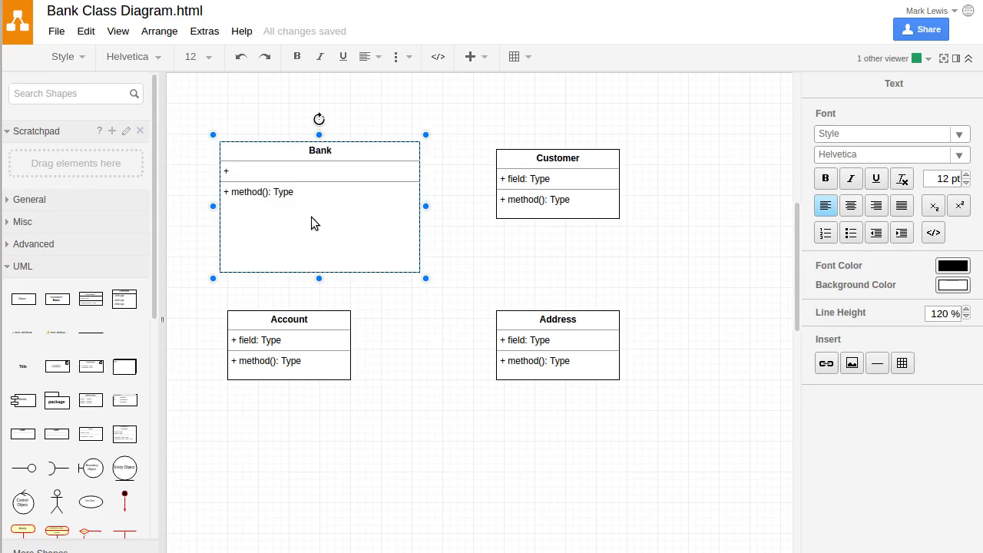
Step: Enter Bank's private fields - _customer: List[Customer] and - _accounts: List[Account]
{"action": "key", "text": "BackSpace"}
{"action": "type", "text": "- _custom"}
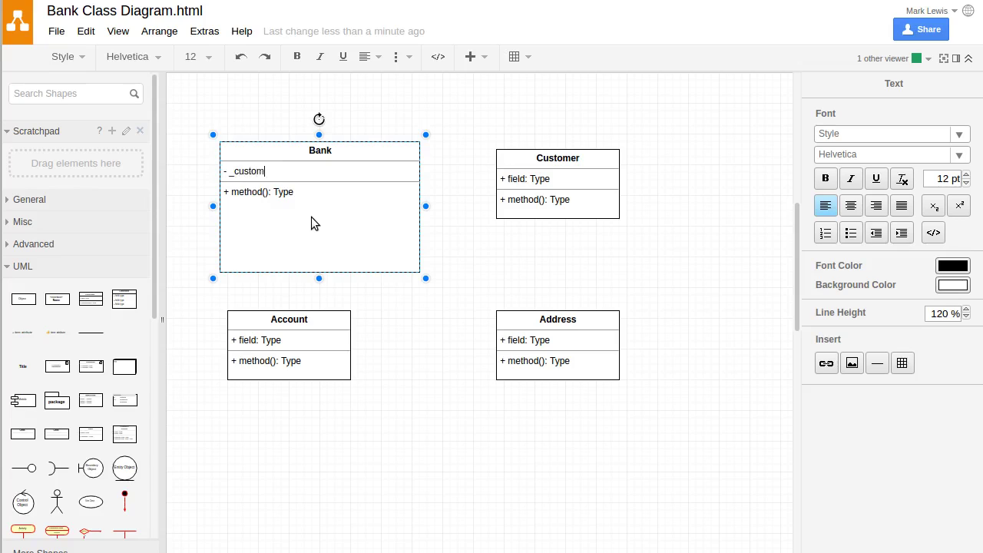
{"action": "type", "text": "er: List[Customer]"}
{"action": "key", "text": "Return"}
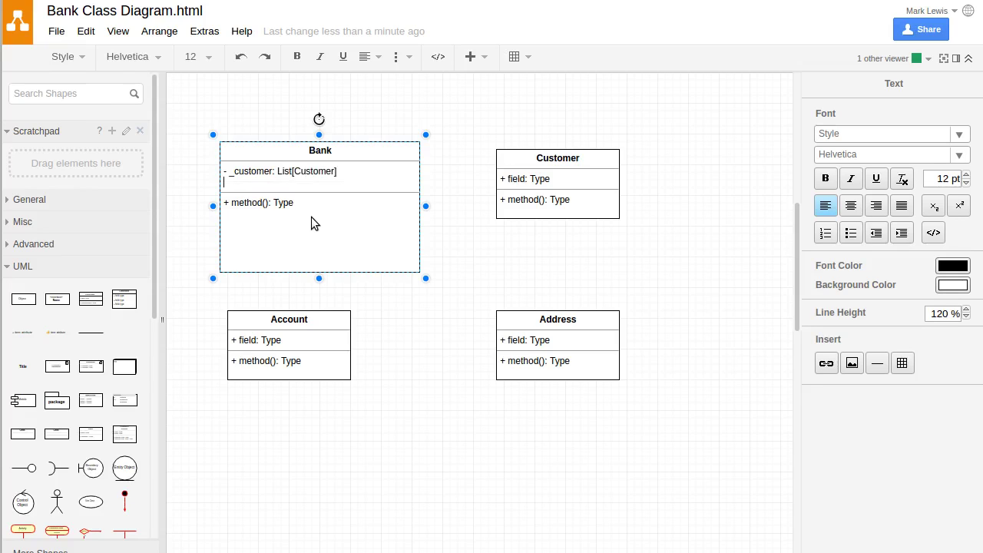
{"action": "type", "text": "-"}
{"action": "type", "text": "accounts: List[Account]"}
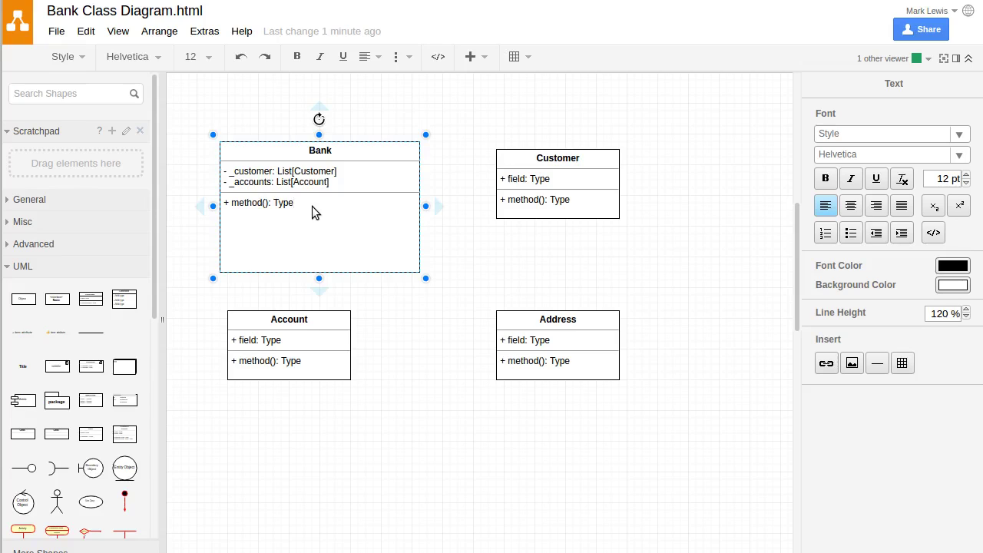
{"action": "key", "text": "BackSpace"}
{"action": "key", "text": "BackSpace"}
{"action": "key", "text": "BackSpace"}
{"action": "key", "text": "BackSpace"}
{"action": "key", "text": "BackSpace"}
{"action": "key", "text": "BackSpace"}
{"action": "key", "text": "BackSpace"}
{"action": "key", "text": "BackSpace"}
{"action": "key", "text": "BackSpace"}
{"action": "key", "text": "BackSpace"}
{"action": "key", "text": "BackSpace"}
{"action": "key", "text": "BackSpace"}
{"action": "key", "text": "BackSpace"}
Step: Add methods + openAccount and + closeAccount to Bank and finish editing
{"action": "type", "text": "openAccount"}
{"action": "key", "text": "Return"}
{"action": "type", "text": "+ closeAccount"}
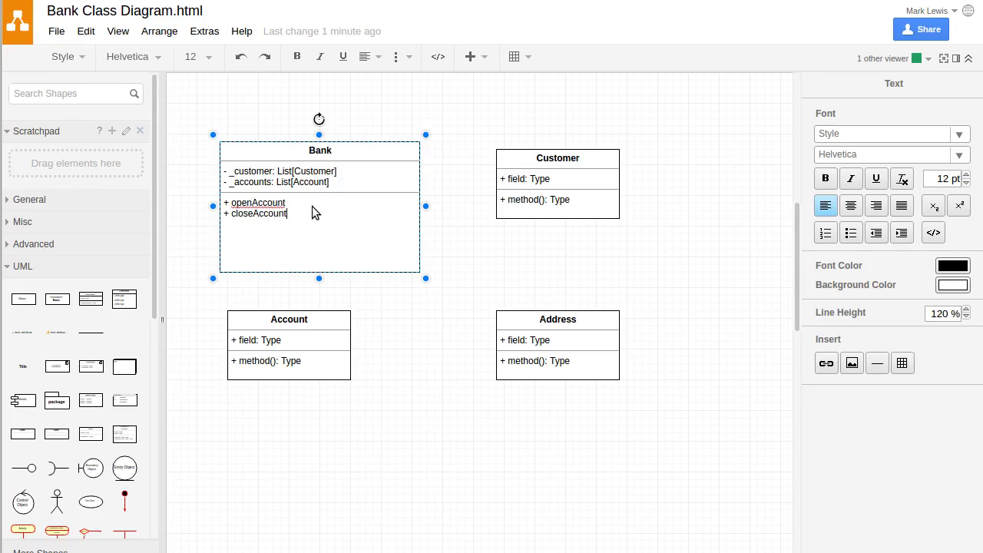
{"action": "left_click", "coordinate": [467, 244]}
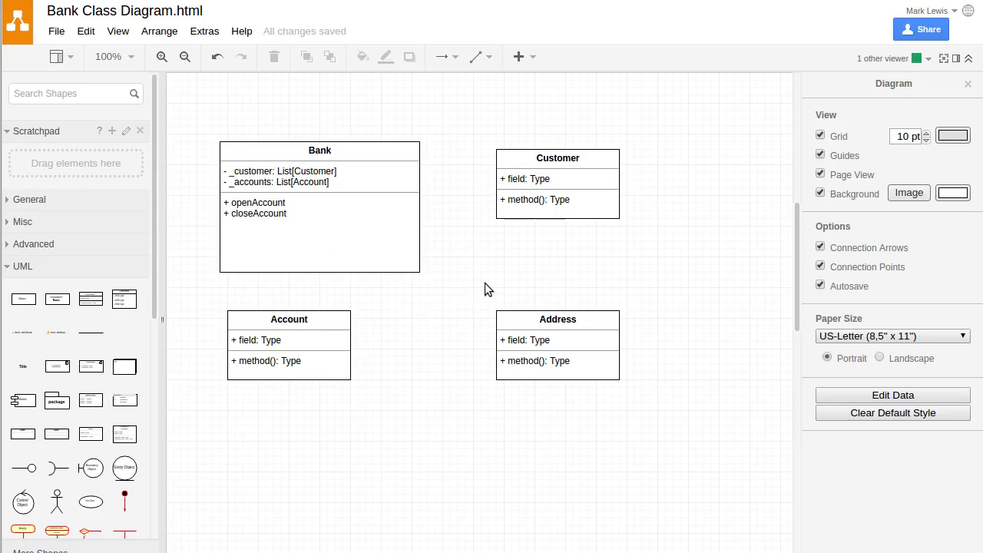
Step: Draw a Bank-to-Customer connector and give it a hollow diamond line end
{"action": "left_click", "coordinate": [400, 145]}
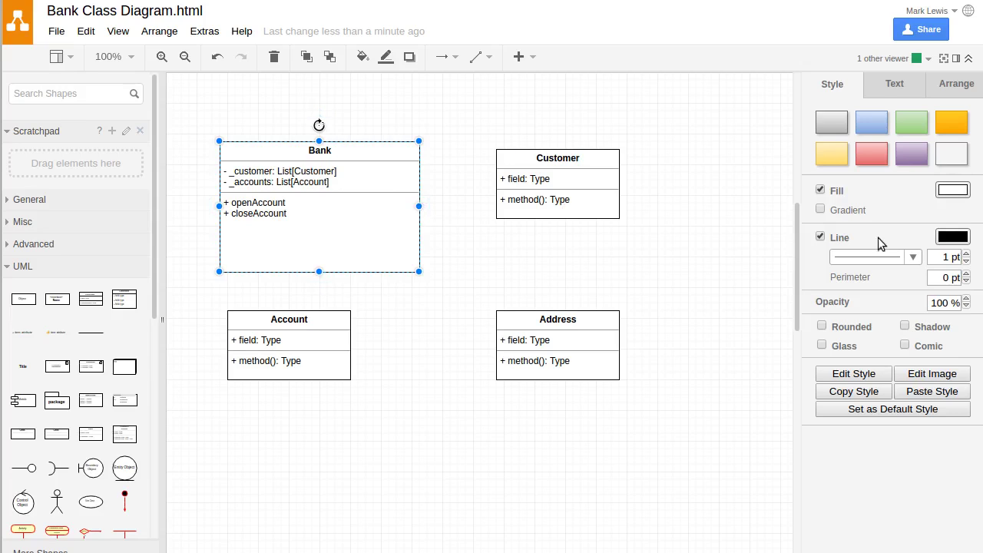
{"action": "left_click", "coordinate": [360, 470]}
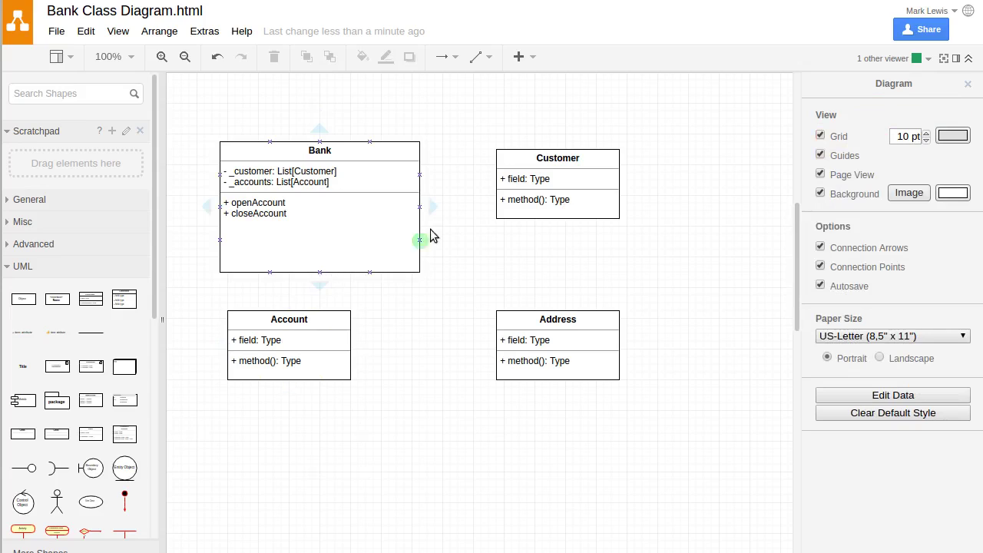
{"action": "left_click_drag", "start_coordinate": [421, 207], "coordinate": [481, 219]}
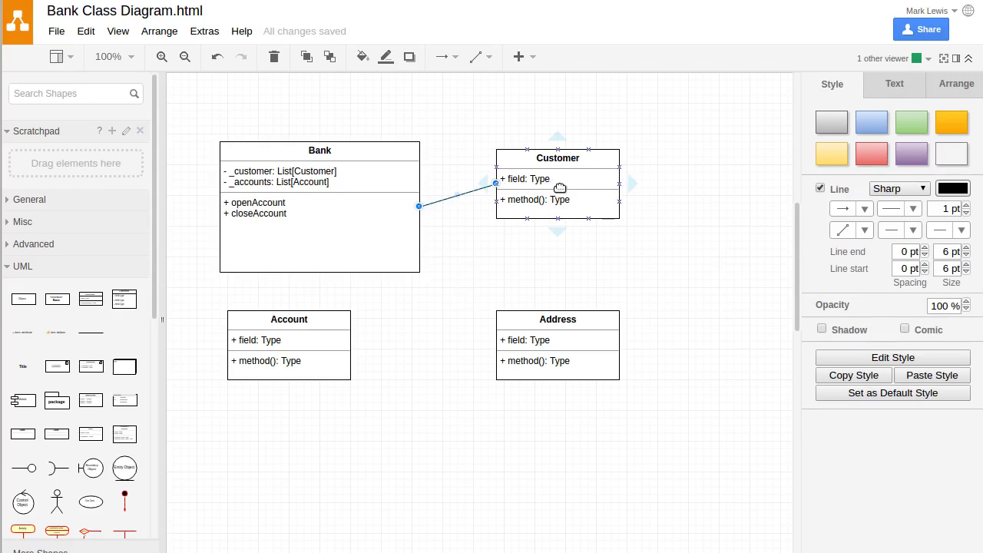
{"action": "left_click", "coordinate": [960, 230]}
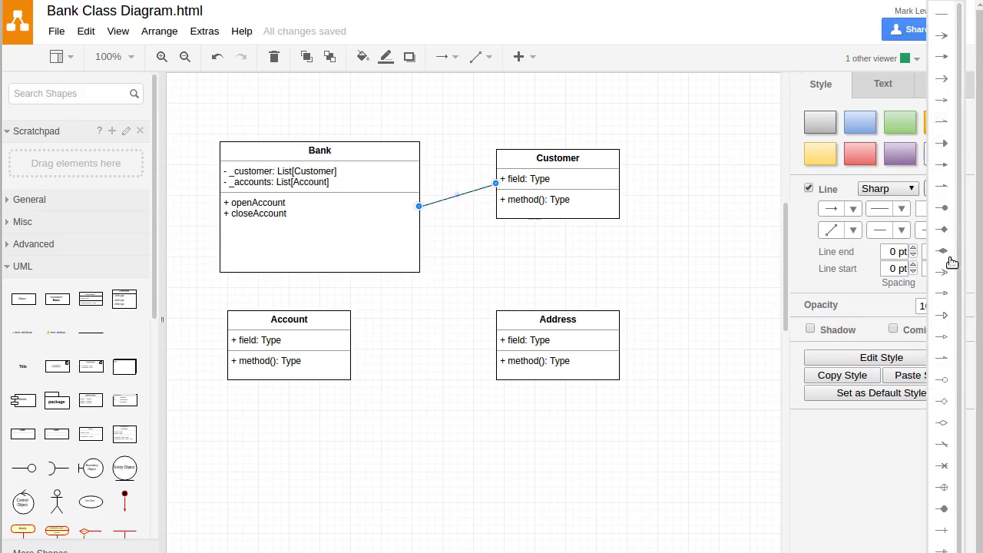
{"action": "left_click", "coordinate": [944, 402]}
{"action": "left_click", "coordinate": [688, 229]}
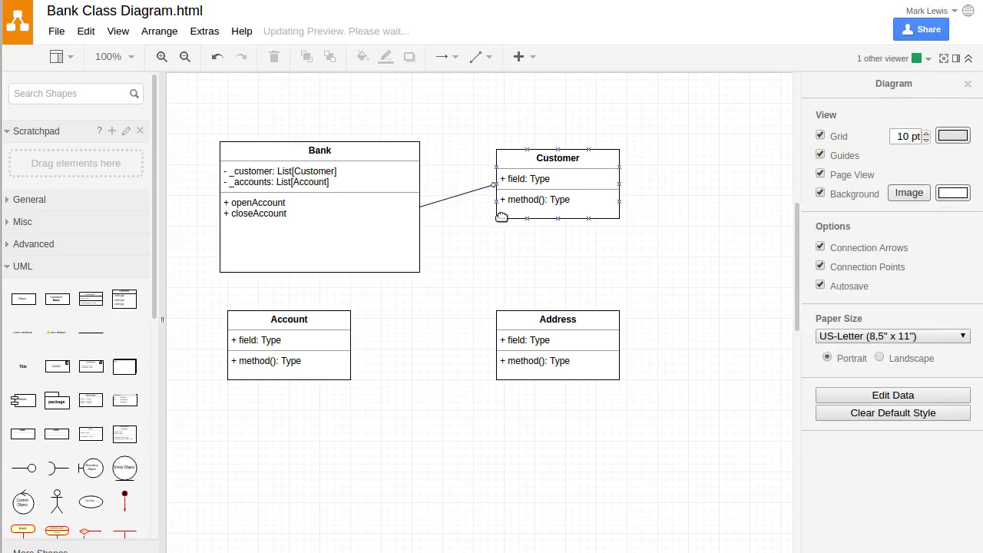
{"action": "mouse_move", "coordinate": [302, 228]}
Step: Draw a connector from Bank down to the Account class
{"action": "left_click_drag", "start_coordinate": [320, 273], "coordinate": [290, 308]}
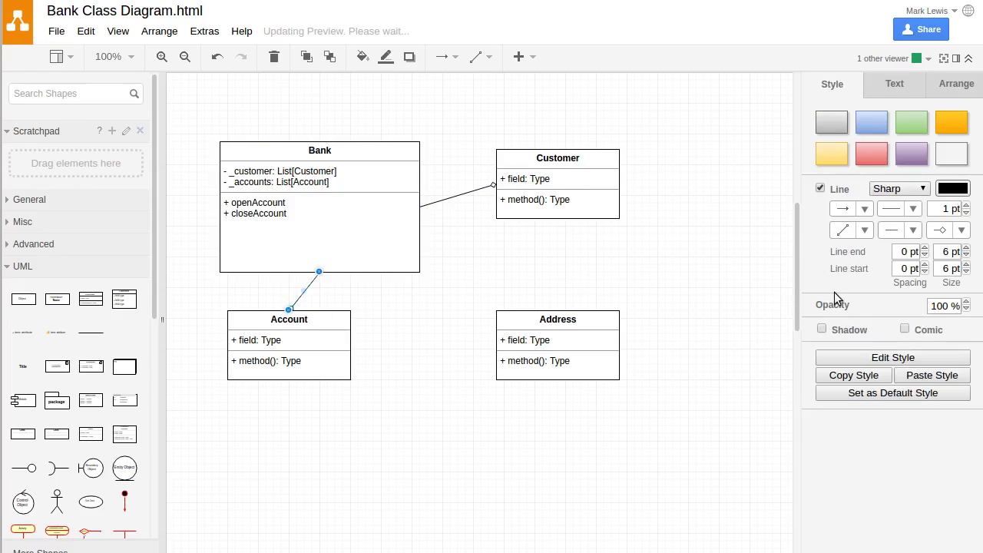
{"action": "left_click", "coordinate": [629, 323]}
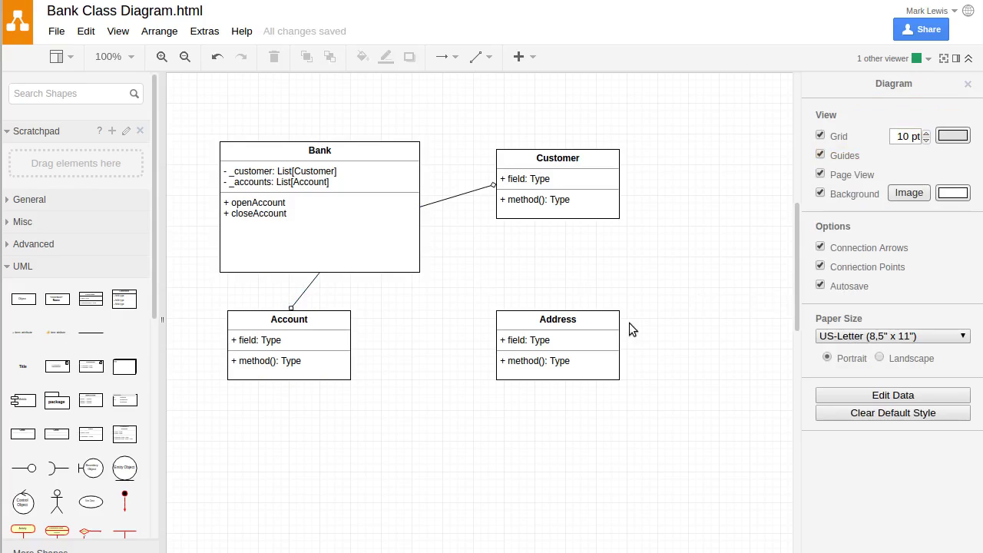
Step: Add '+ findCustomer' and '+ findAccount' method lines to Bank below closeAccount
{"action": "double_click", "coordinate": [294, 214]}
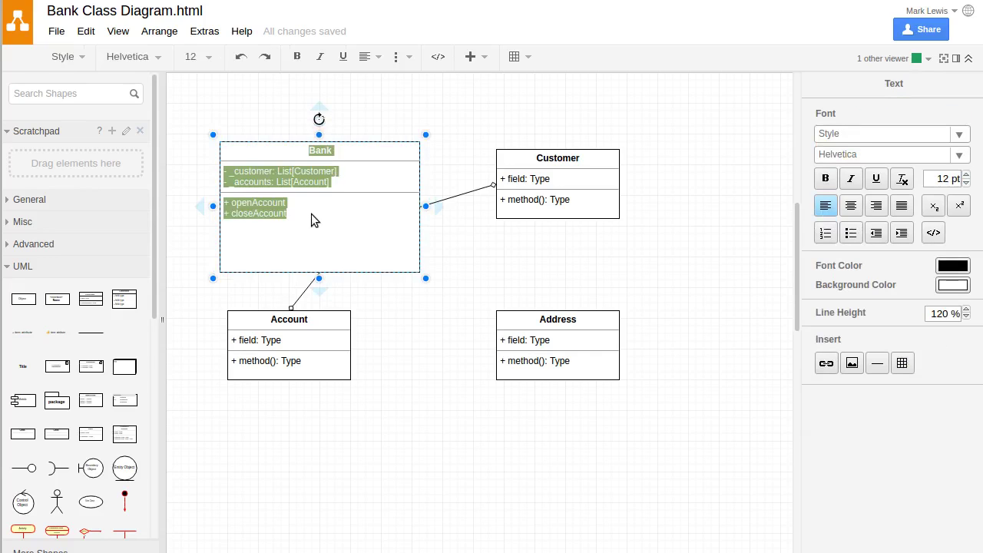
{"action": "key", "text": "End"}
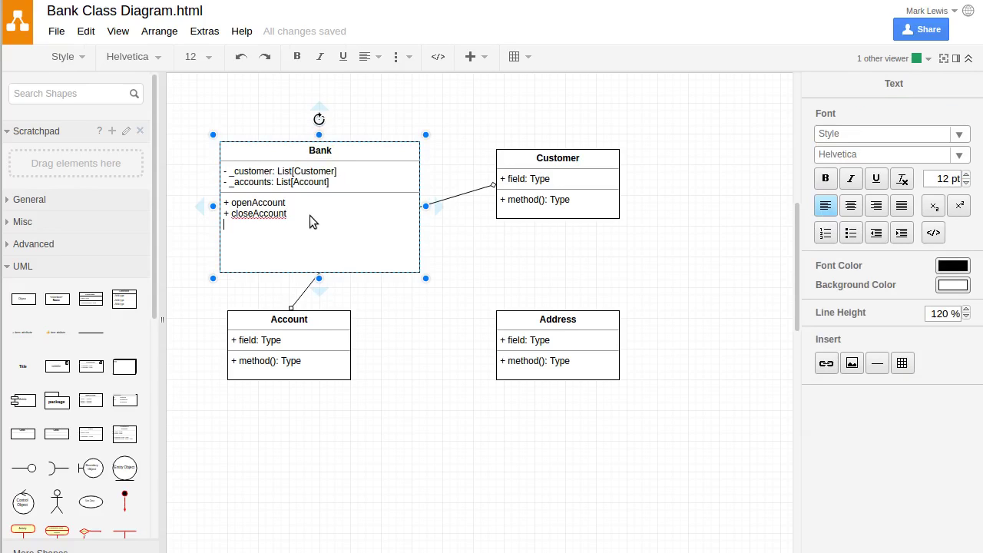
{"action": "type", "text": "+ "}
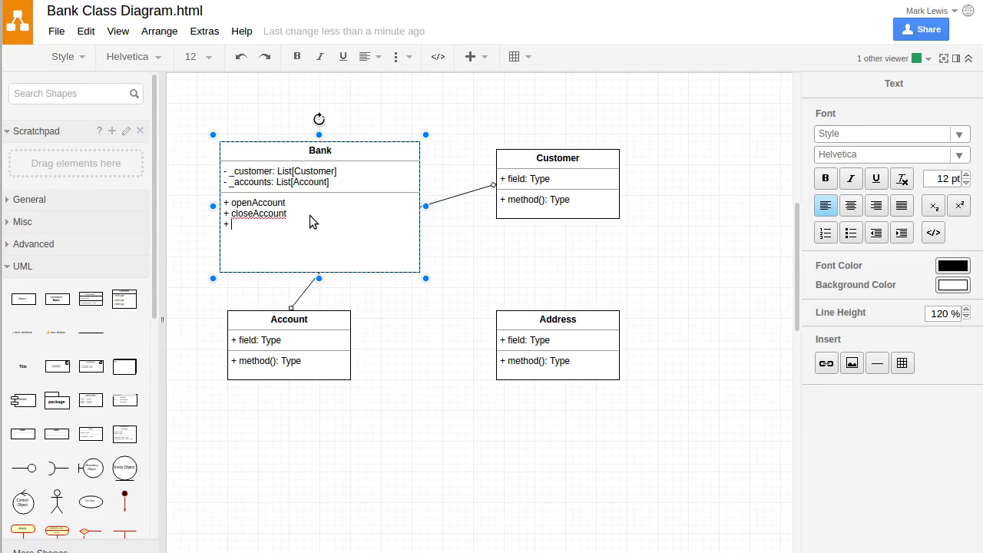
{"action": "type", "text": "findCustomer"}
{"action": "key", "text": "Return"}
{"action": "type", "text": "+ find"}
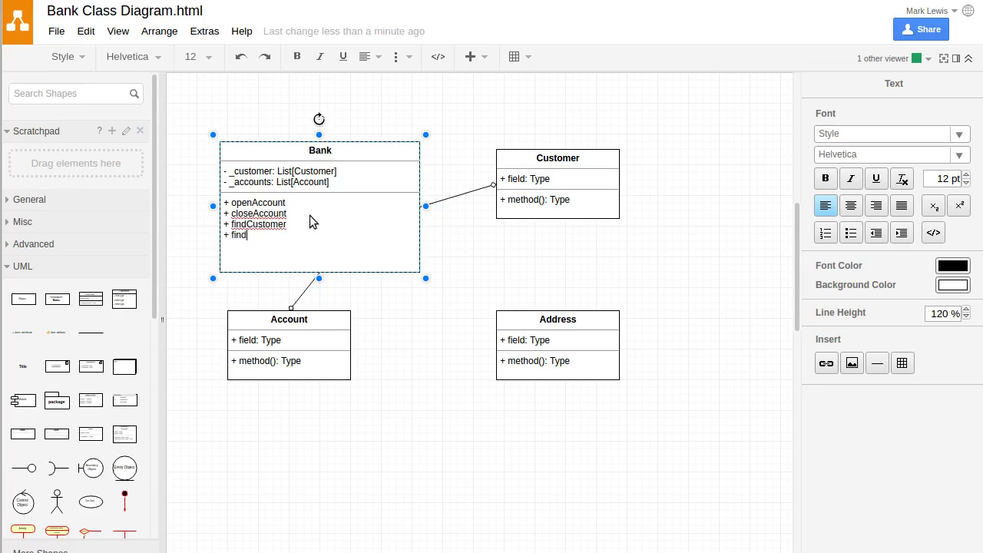
{"action": "type", "text": "Account"}
{"action": "left_click", "coordinate": [465, 252]}
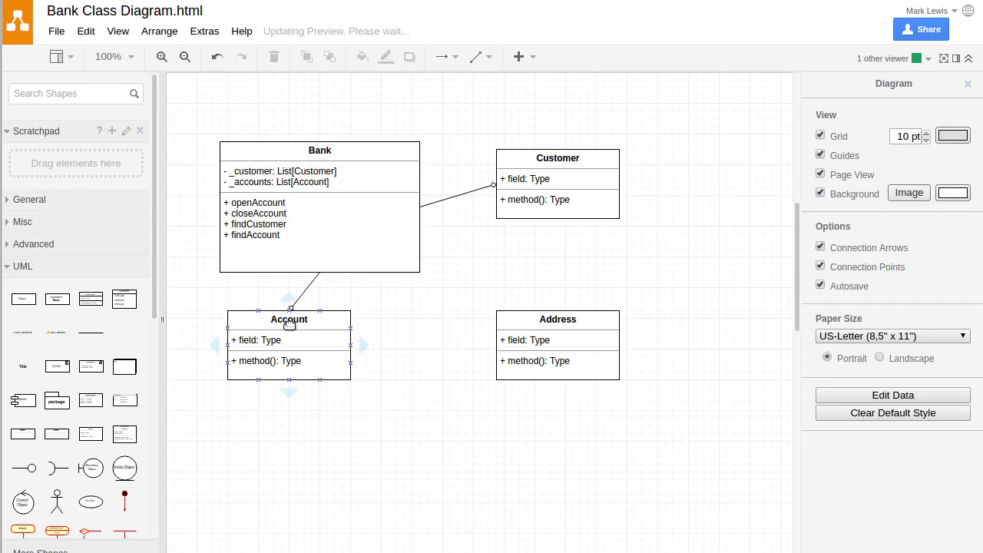
Step: Replace Account's '+ field: Type' placeholder with '- _balance: Int'
{"action": "double_click", "coordinate": [274, 341]}
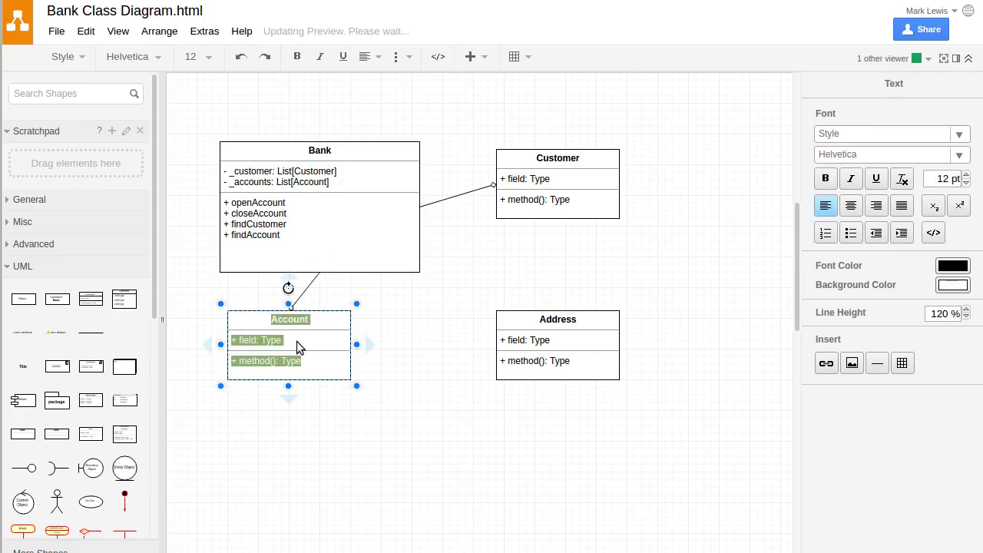
{"action": "left_click", "coordinate": [298, 346]}
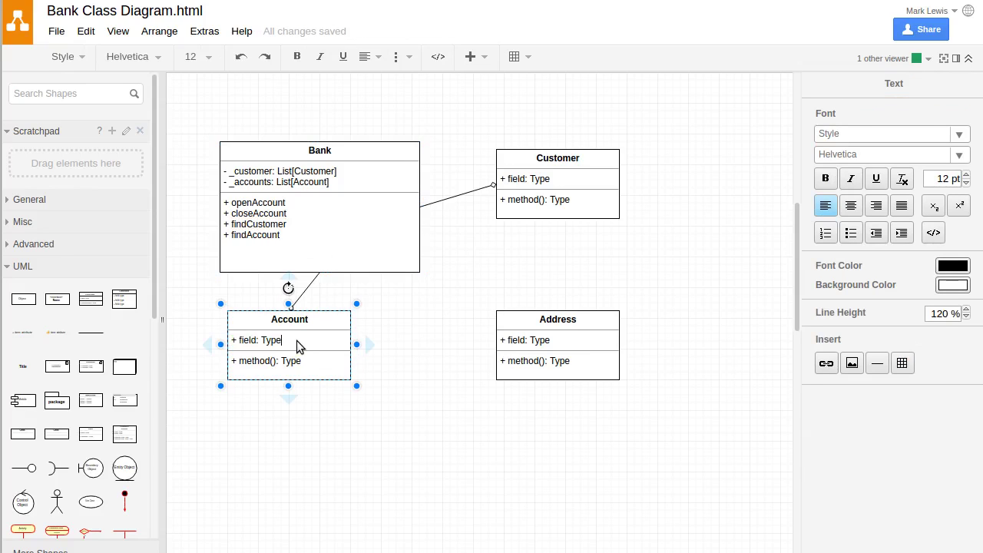
{"action": "triple_click", "coordinate": [298, 347]}
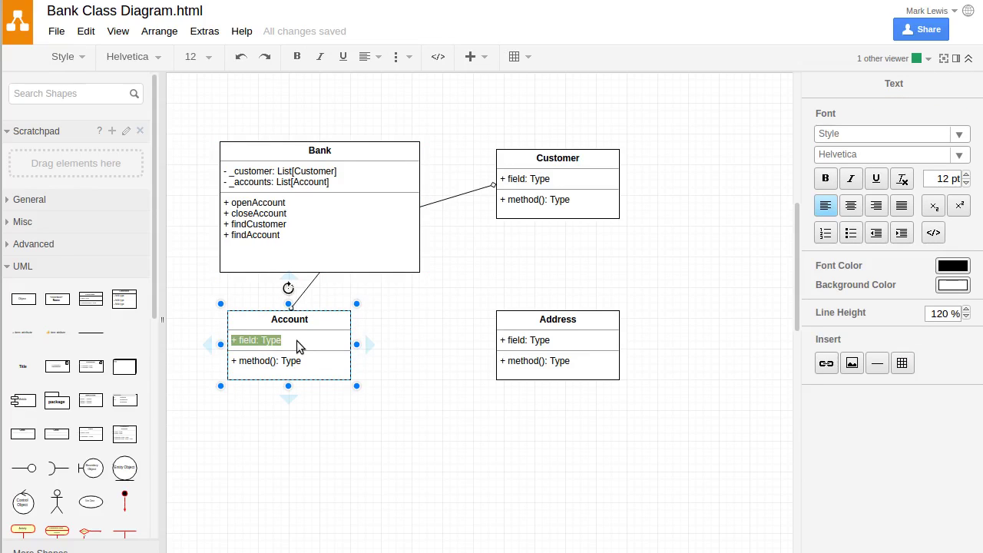
{"action": "type", "text": "-"}
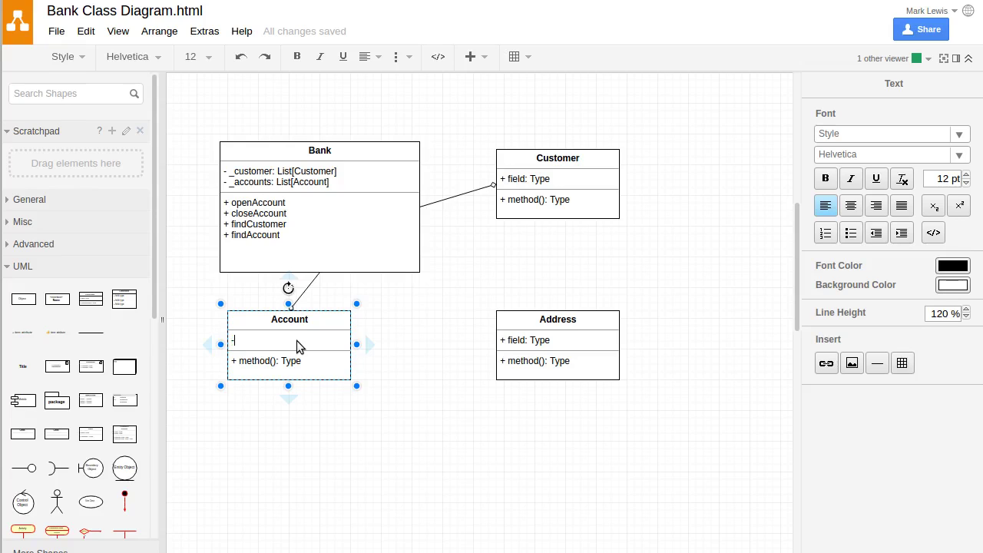
{"action": "type", "text": " _balance: Int"}
{"action": "left_click", "coordinate": [386, 344]}
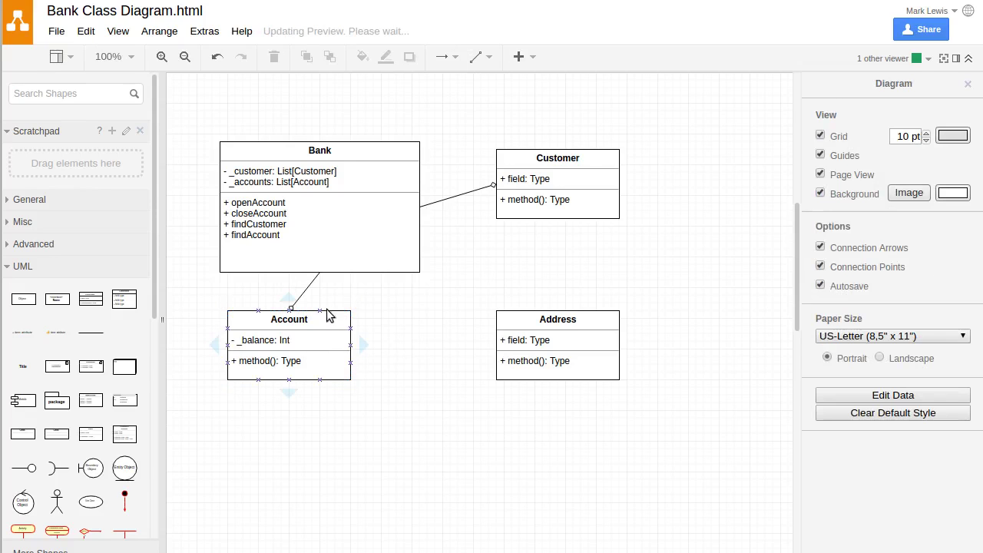
Step: Move the Account box beneath Bank and enlarge it to 190 × 130
{"action": "left_click_drag", "start_coordinate": [335, 318], "coordinate": [359, 330]}
{"action": "left_click_drag", "start_coordinate": [381, 394], "coordinate": [401, 424]}
{"action": "left_click_drag", "start_coordinate": [374, 325], "coordinate": [355, 326]}
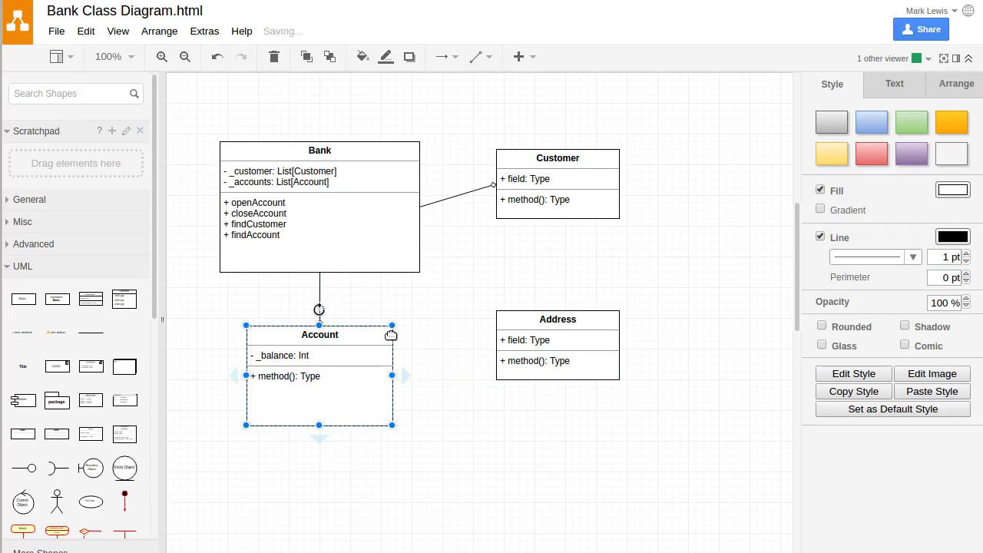
{"action": "left_click", "coordinate": [432, 341]}
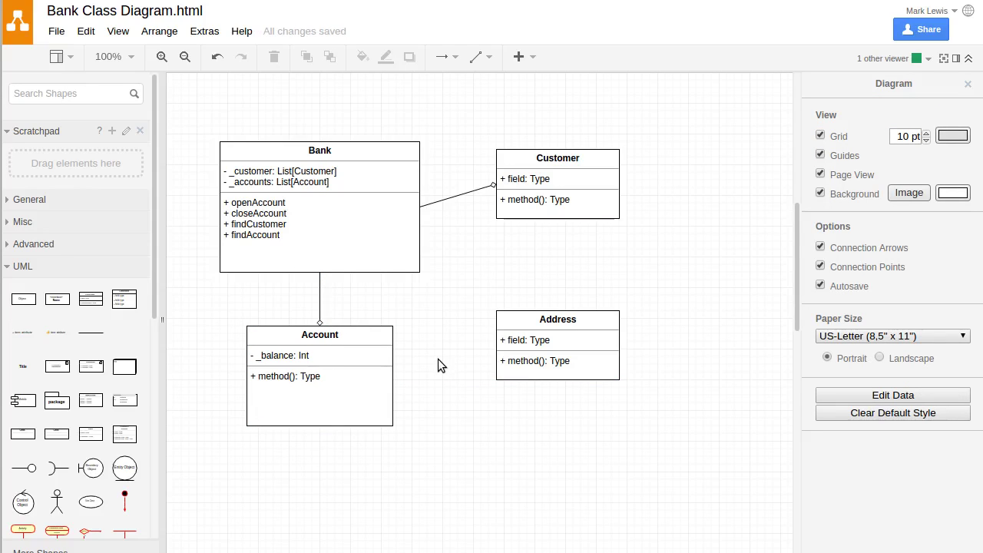
{"action": "left_click", "coordinate": [350, 358]}
Step: Add '+ customer: Customer' and '+ id: String' field lines below _balance in Account
{"action": "double_click", "coordinate": [325, 357]}
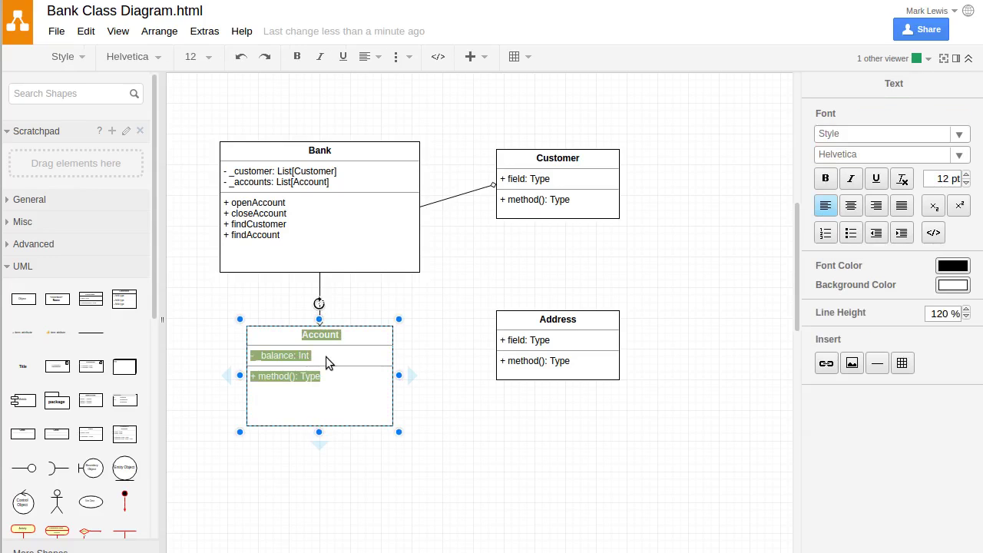
{"action": "left_click", "coordinate": [325, 356]}
{"action": "key", "text": "Return"}
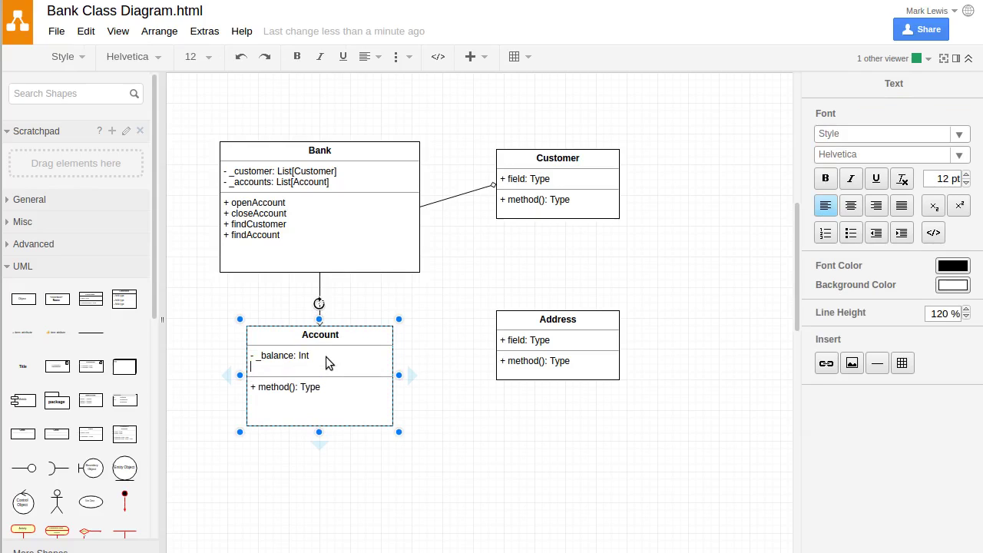
{"action": "type", "text": "+ custome"}
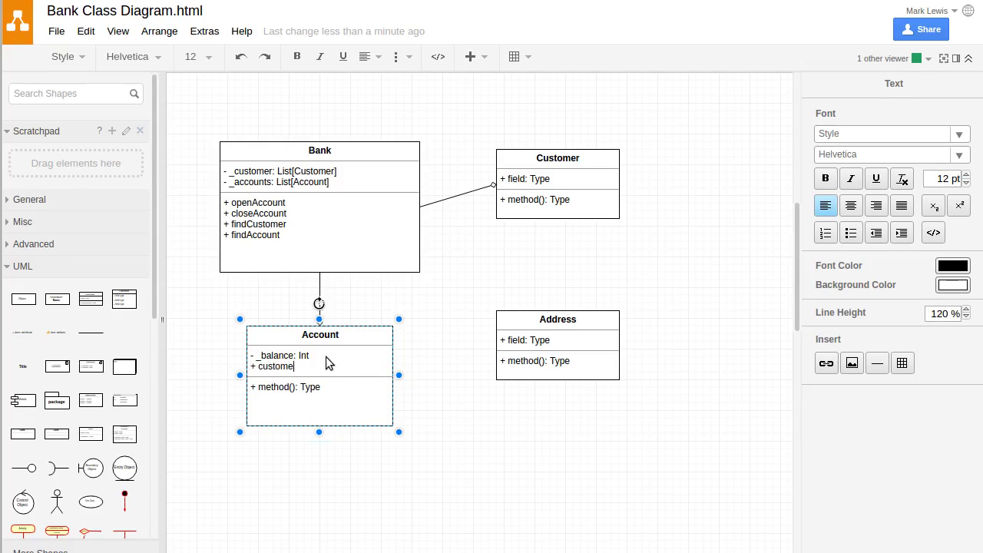
{"action": "type", "text": "r: Customer"}
{"action": "key", "text": "Return"}
{"action": "type", "text": "+"}
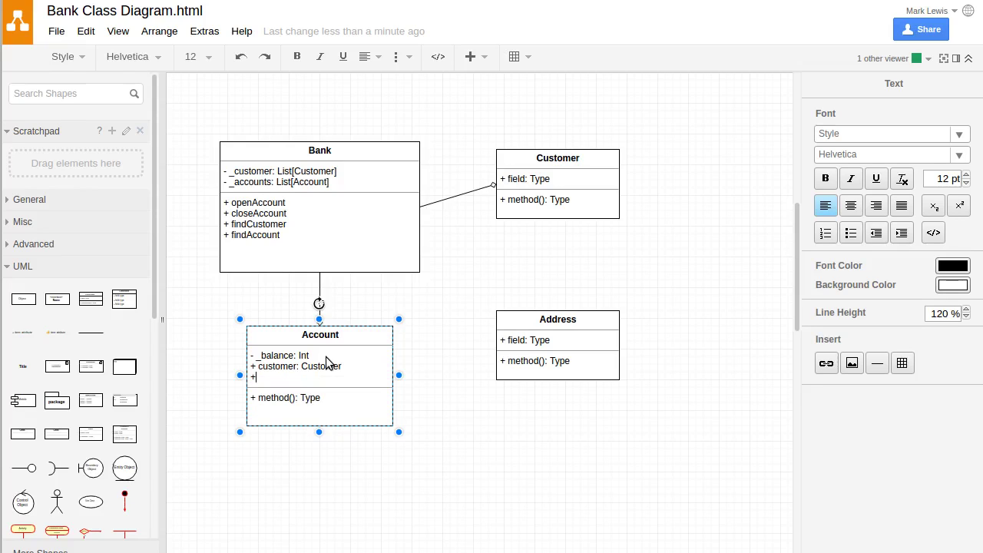
{"action": "type", "text": " id: String"}
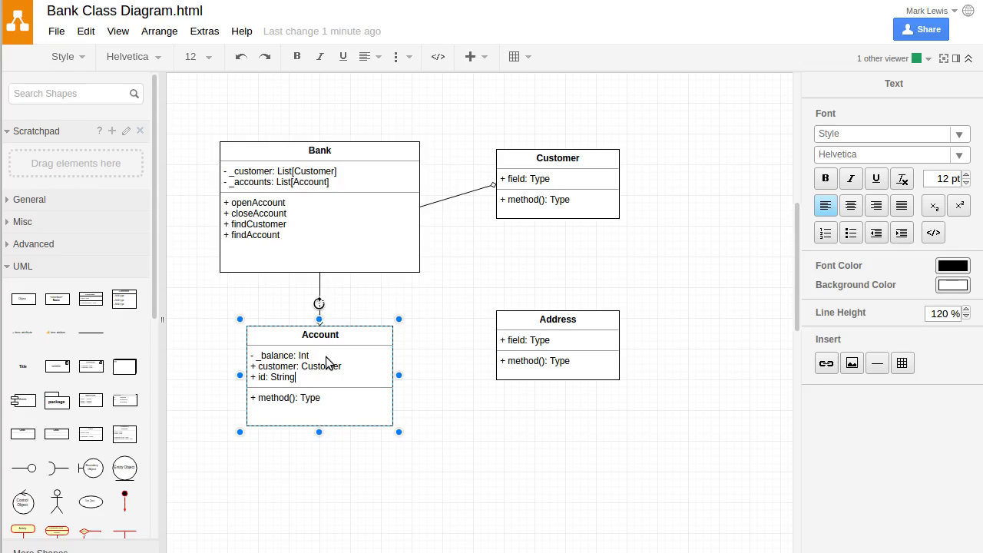
Step: Replace Account's placeholder method with balance: Int, deposit(amount: Int): Boolean and withdraw(amount: Int): Boolean
{"action": "left_click", "coordinate": [331, 401]}
{"action": "key", "text": "BackSpace"}
{"action": "key", "text": "BackSpace"}
{"action": "key", "text": "BackSpace"}
{"action": "key", "text": "BackSpace"}
{"action": "key", "text": "BackSpace"}
{"action": "key", "text": "BackSpace"}
{"action": "key", "text": "BackSpace"}
{"action": "key", "text": "BackSpace"}
{"action": "key", "text": "BackSpace"}
{"action": "key", "text": "BackSpace"}
{"action": "key", "text": "BackSpace"}
{"action": "key", "text": "BackSpace"}
{"action": "key", "text": "BackSpace"}
{"action": "key", "text": "BackSpace"}
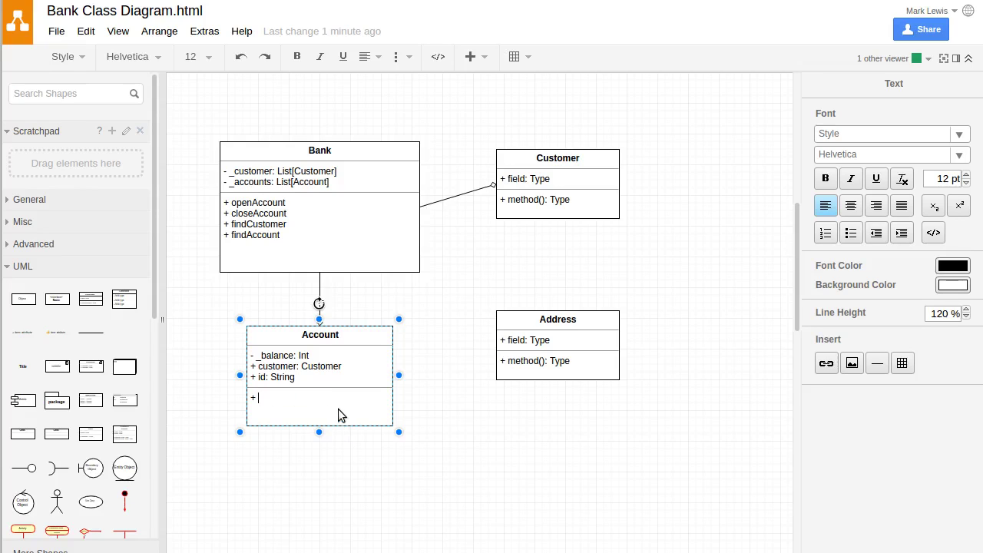
{"action": "type", "text": "balance: Int"}
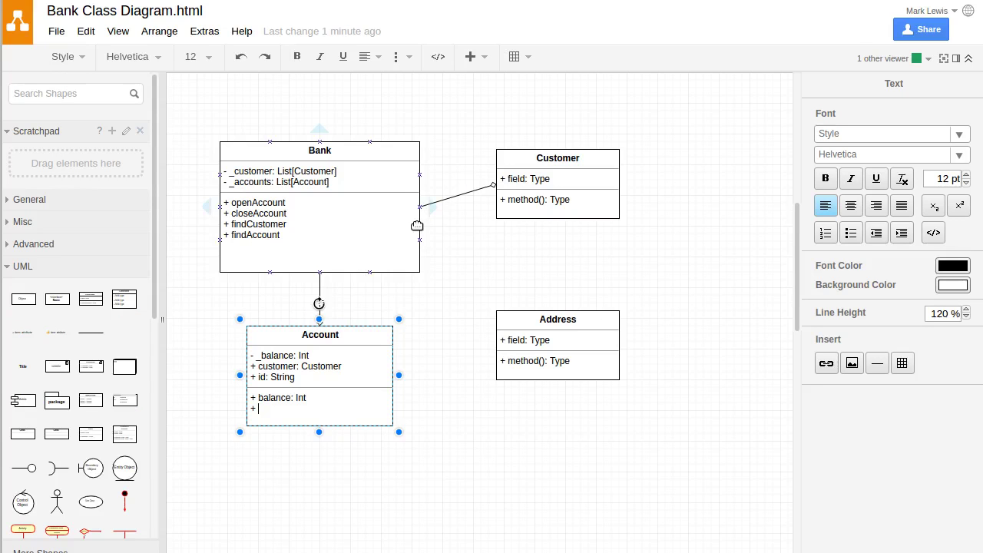
{"action": "type", "text": "deposit(amount"}
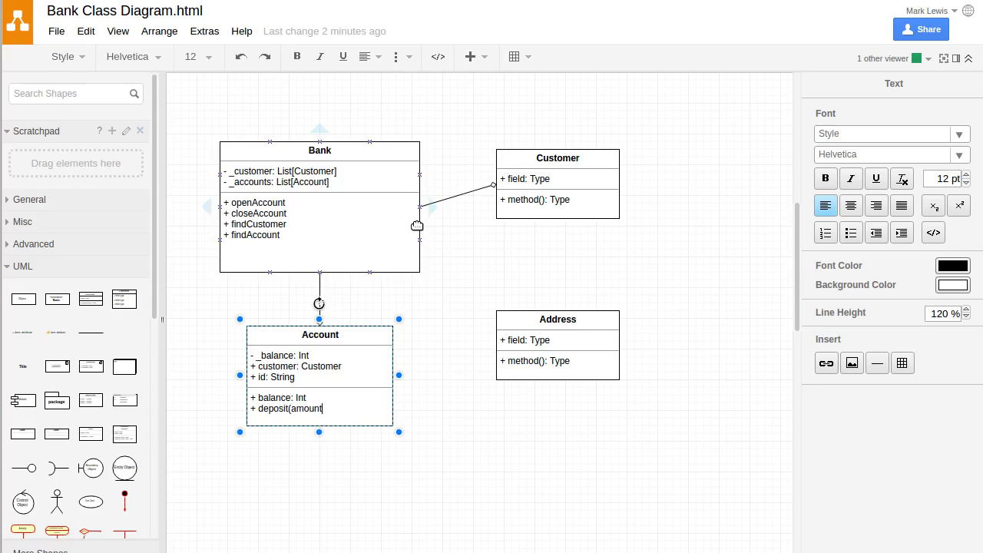
{"action": "type", "text": ": Int): Boolean"}
{"action": "key", "text": "Return"}
{"action": "type", "text": "+ w"}
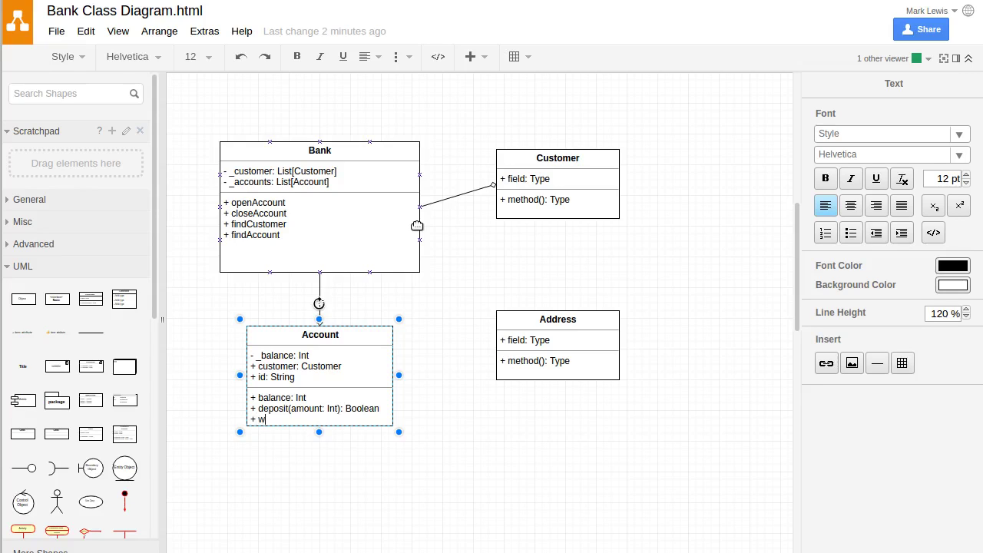
{"action": "type", "text": "ithdraw(amount: Int):Boolean"}
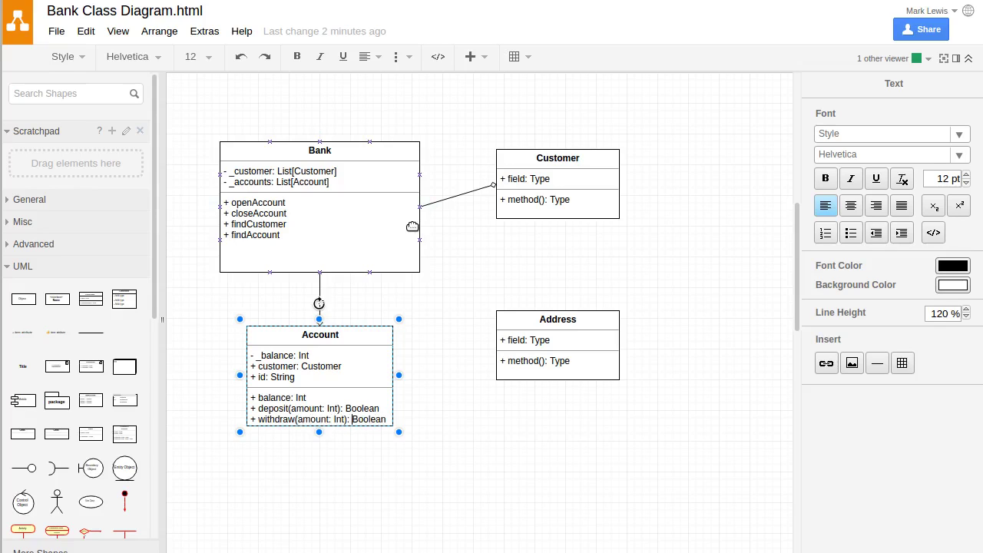
{"action": "left_click", "coordinate": [439, 452]}
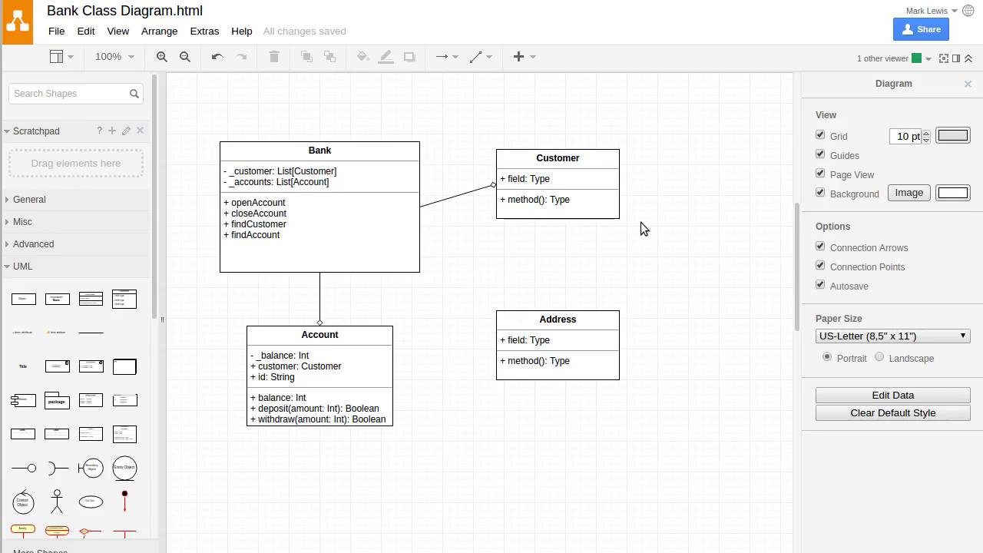
Step: Replace Customer's placeholder field with 'firstName: String' and '+ lastName: String'
{"action": "left_click", "coordinate": [556, 179]}
{"action": "double_click", "coordinate": [557, 178]}
{"action": "left_click", "coordinate": [560, 181]}
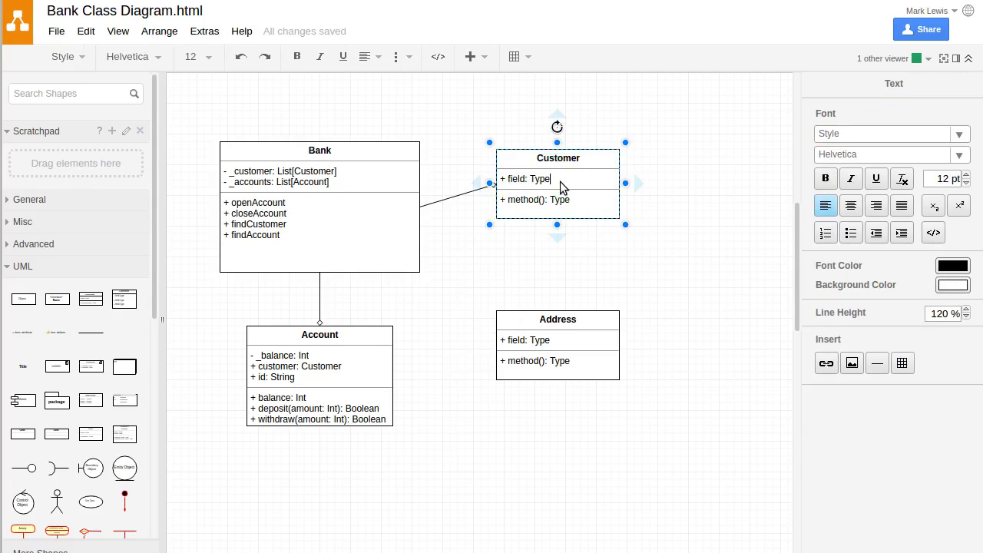
{"action": "key", "text": "BackSpace"}
{"action": "key", "text": "BackSpace"}
{"action": "key", "text": "BackSpace"}
{"action": "key", "text": "BackSpace"}
{"action": "key", "text": "BackSpace"}
{"action": "key", "text": "BackSpace"}
{"action": "key", "text": "BackSpace"}
{"action": "type", "text": "firstName: String"}
{"action": "key", "text": "Return"}
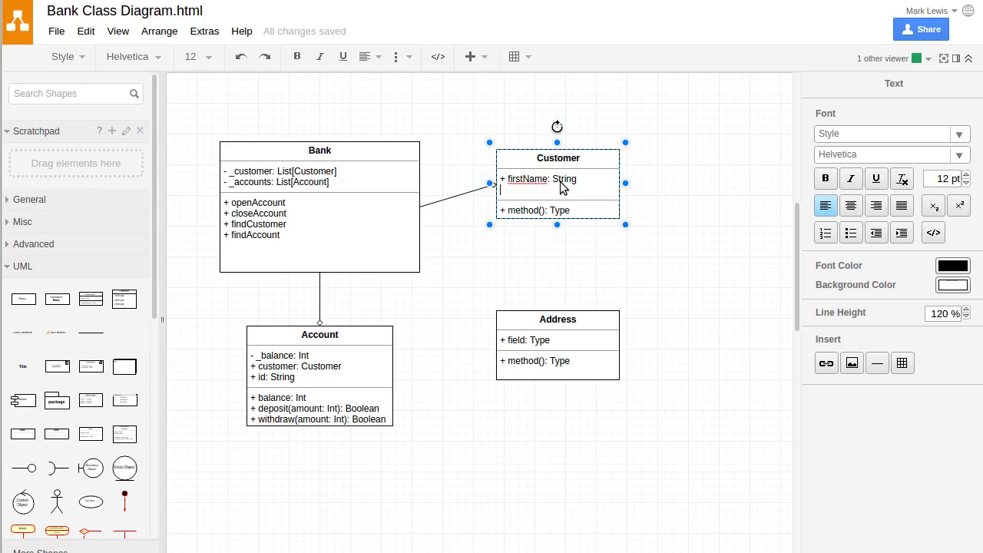
{"action": "type", "text": "+ lastName:"}
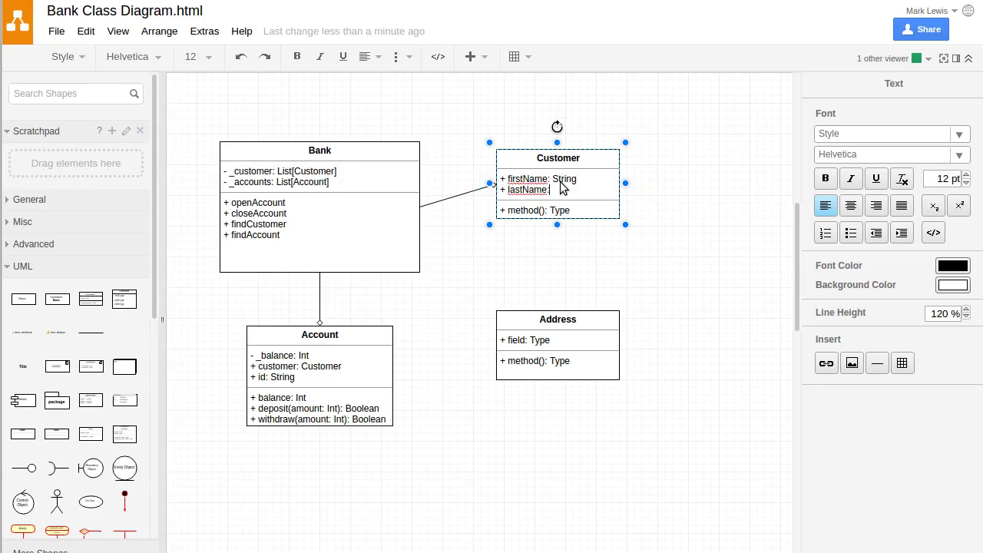
{"action": "type", "text": " String"}
Step: Make the Customer box taller and add id: String, _accounts: List[Account] and '- _address: Address' fields
{"action": "left_click_drag", "start_coordinate": [557, 225], "coordinate": [557, 286]}
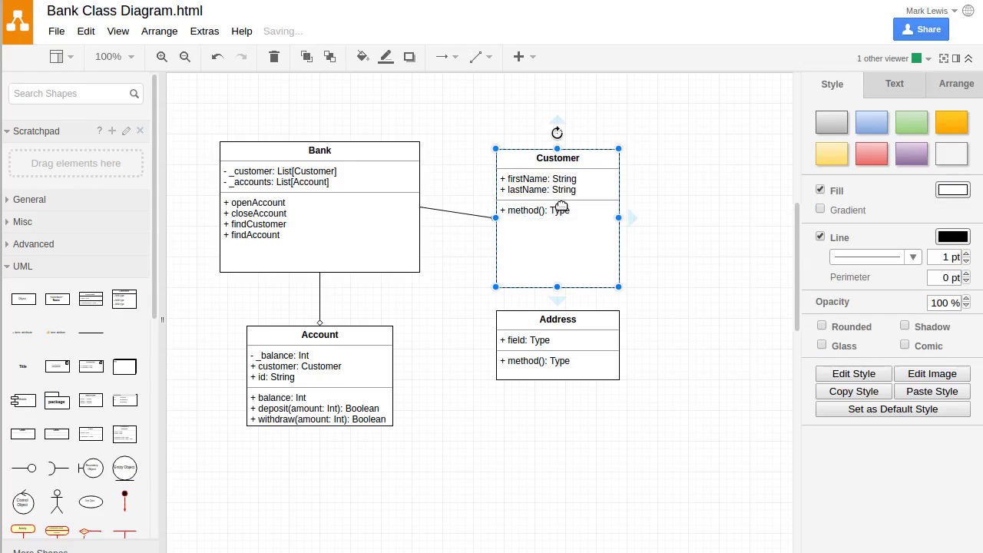
{"action": "double_click", "coordinate": [579, 189]}
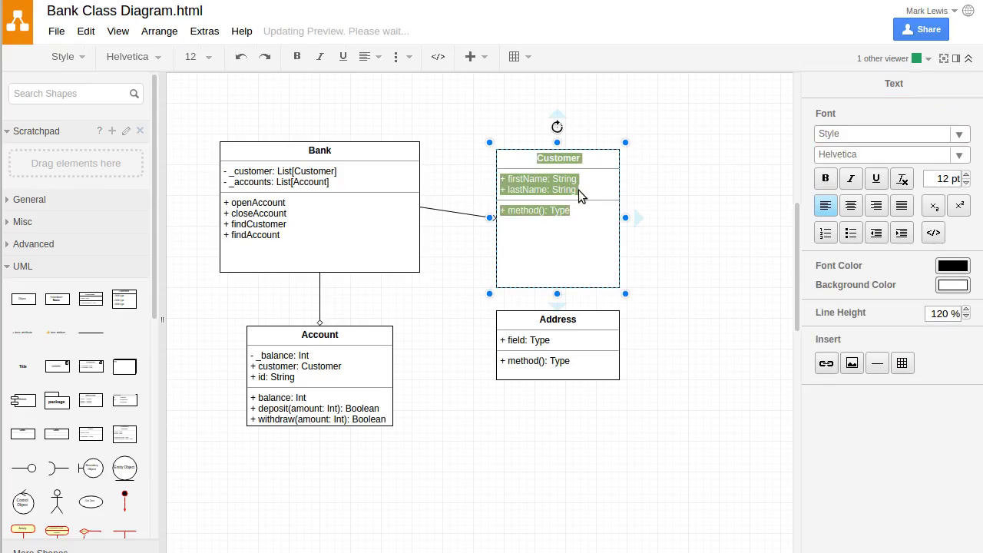
{"action": "left_click", "coordinate": [579, 191]}
{"action": "key", "text": "Return"}
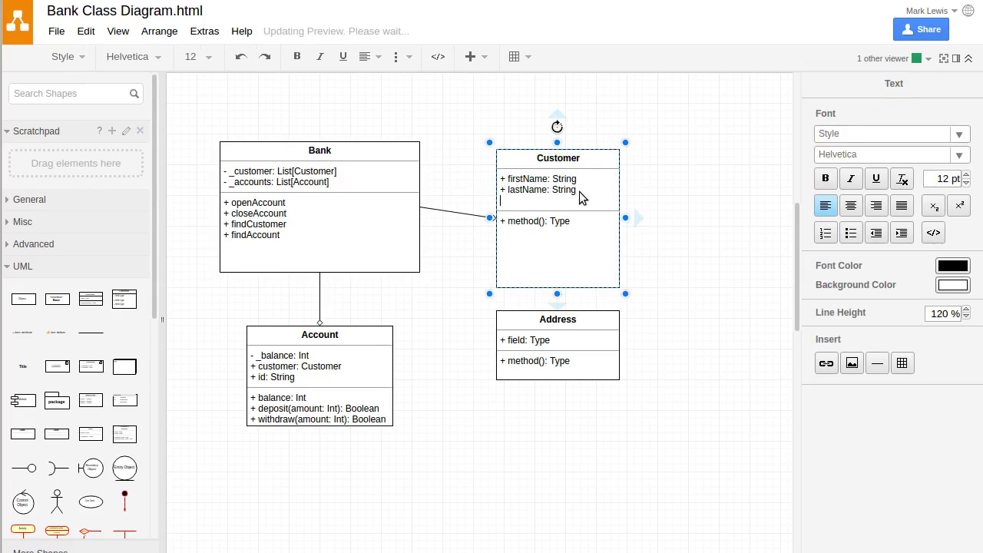
{"action": "type", "text": "+ id: "}
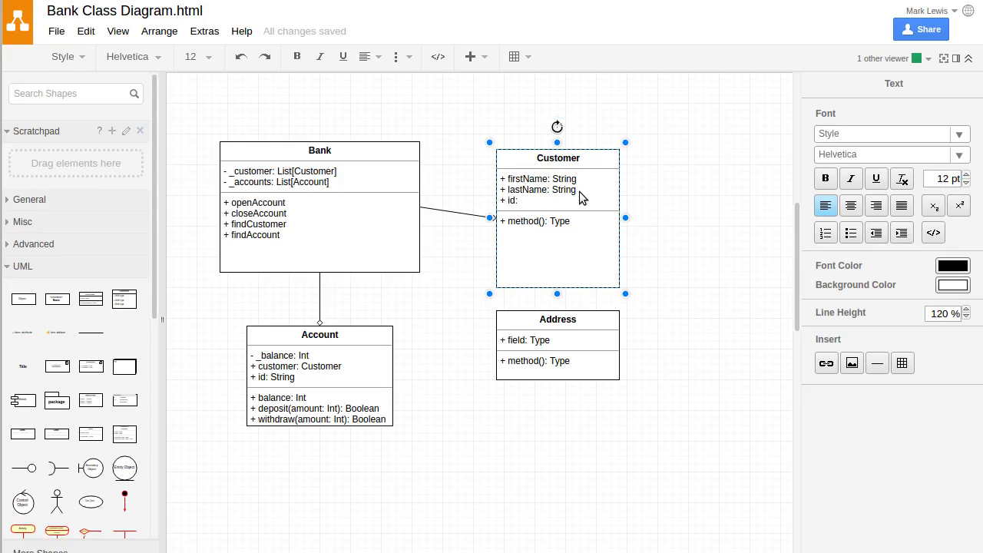
{"action": "type", "text": "String"}
{"action": "key", "text": "Return"}
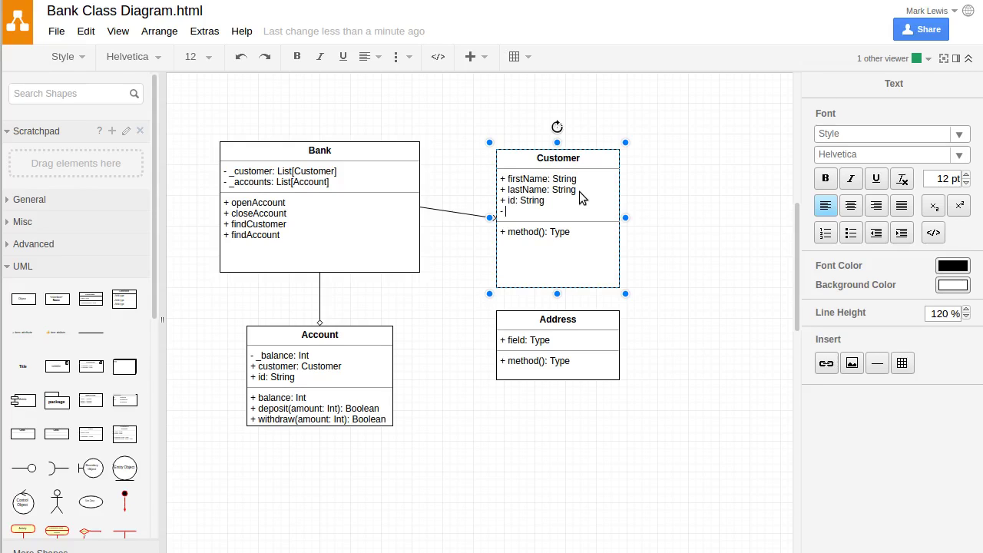
{"action": "type", "text": "_accounts"}
{"action": "type", "text": ": List[Account]"}
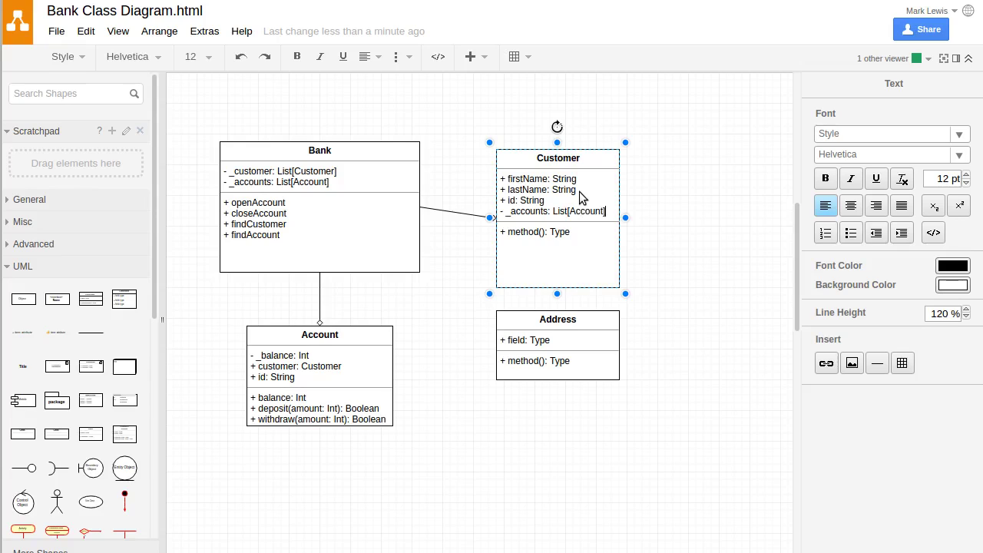
{"action": "key", "text": "Return"}
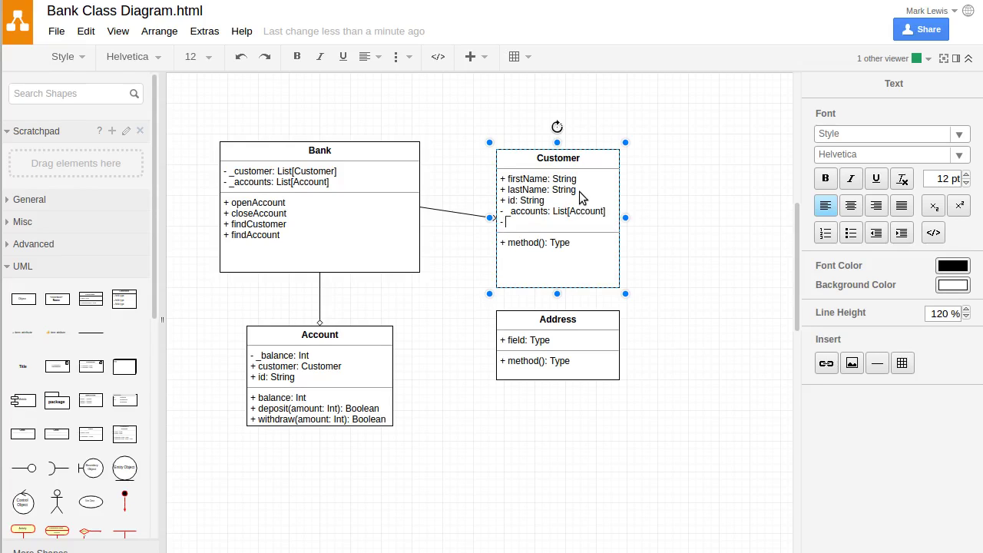
{"action": "type", "text": "- _address: Address"}
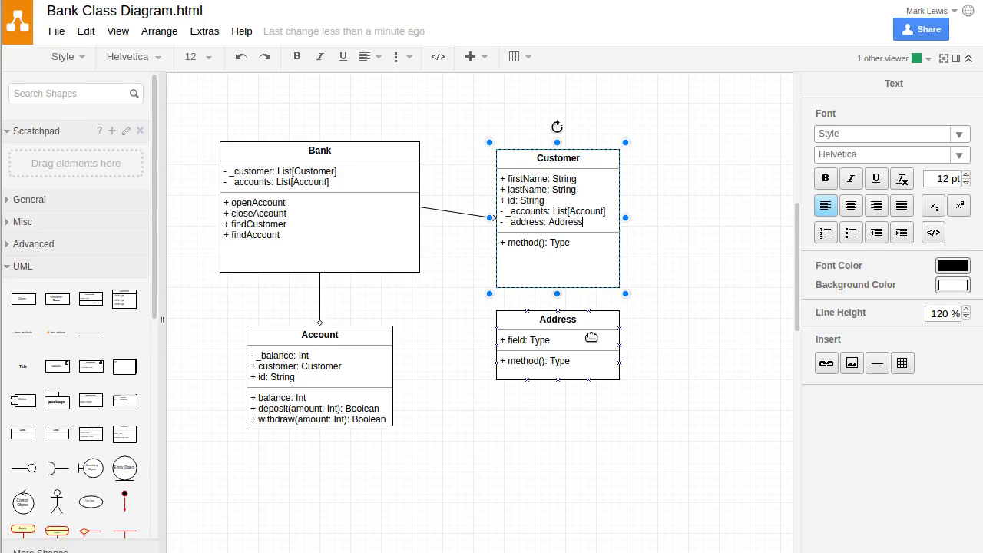
Step: Move the Address box slightly lower and set its field to 'lines: List[String]'
{"action": "left_click_drag", "start_coordinate": [592, 321], "coordinate": [593, 345]}
{"action": "double_click", "coordinate": [551, 364]}
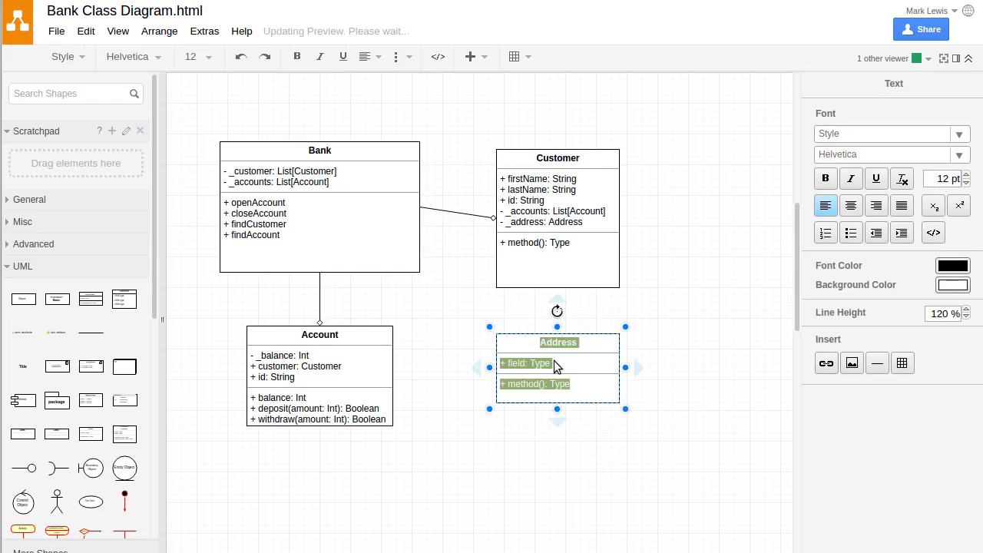
{"action": "left_click", "coordinate": [569, 364]}
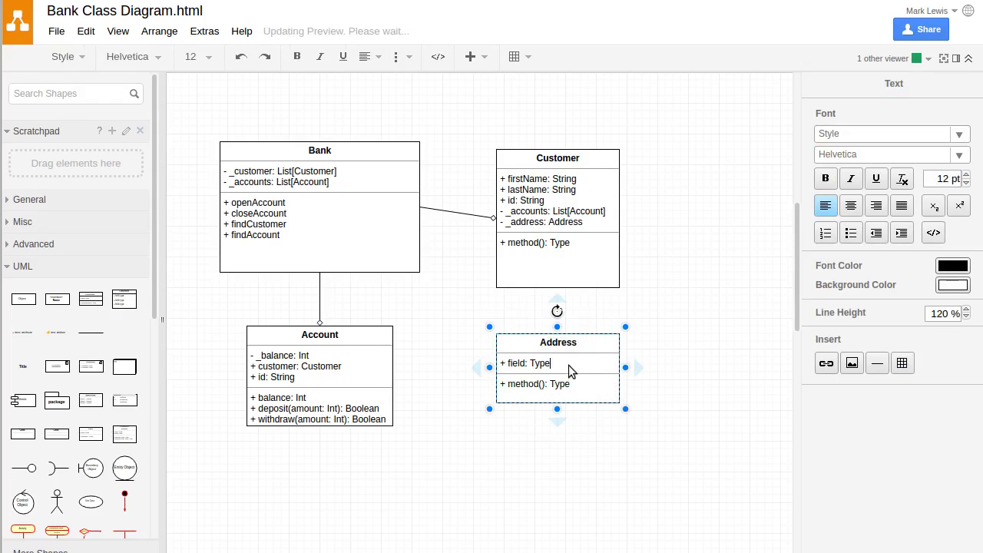
{"action": "key", "text": "BackSpace"}
{"action": "key", "text": "BackSpace"}
{"action": "key", "text": "BackSpace"}
{"action": "key", "text": "BackSpace"}
{"action": "key", "text": "BackSpace"}
{"action": "key", "text": "BackSpace"}
{"action": "key", "text": "BackSpace"}
{"action": "key", "text": "BackSpace"}
{"action": "key", "text": "BackSpace"}
{"action": "key", "text": "BackSpace"}
{"action": "key", "text": "BackSpace"}
{"action": "type", "text": "lines: List[Str"}
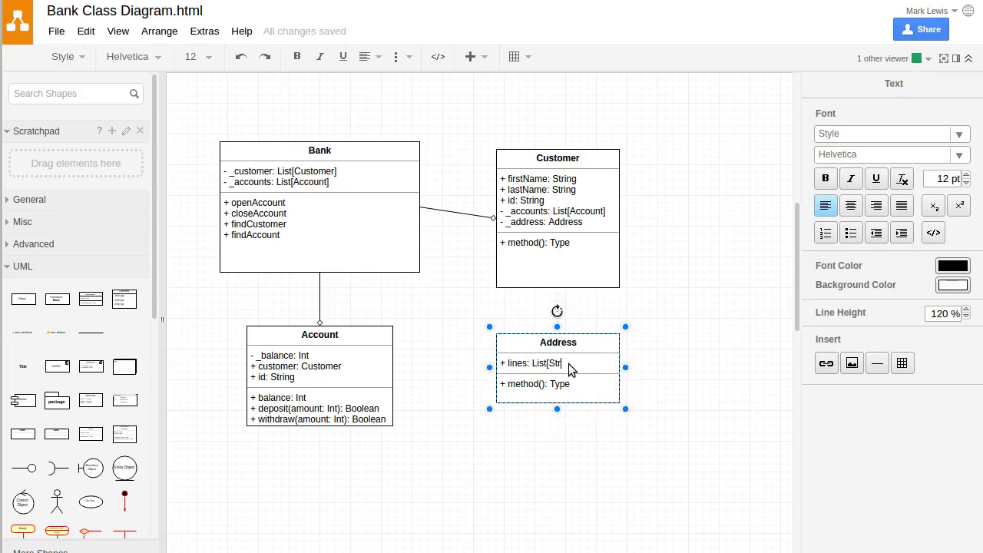
{"action": "type", "text": "ing]"}
Step: Replace the Address placeholder method with 'verify: Boolean'
{"action": "left_click", "coordinate": [570, 389]}
{"action": "key", "text": "BackSpace"}
{"action": "key", "text": "BackSpace"}
{"action": "key", "text": "BackSpace"}
{"action": "key", "text": "BackSpace"}
{"action": "key", "text": "BackSpace"}
{"action": "key", "text": "BackSpace"}
{"action": "key", "text": "BackSpace"}
{"action": "key", "text": "BackSpace"}
{"action": "key", "text": "BackSpace"}
{"action": "key", "text": "BackSpace"}
{"action": "key", "text": "BackSpace"}
{"action": "key", "text": "BackSpace"}
{"action": "key", "text": "BackSpace"}
{"action": "key", "text": "BackSpace"}
{"action": "key", "text": "BackSpace"}
{"action": "type", "text": "veriy"}
{"action": "key", "text": "BackSpace"}
{"action": "type", "text": "fy"}
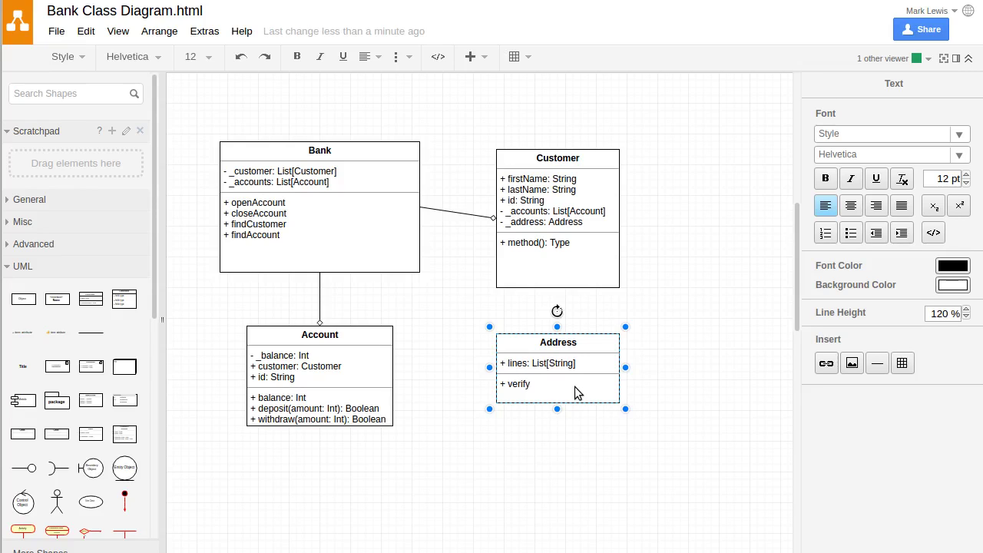
{"action": "type", "text": ": Boolean"}
{"action": "left_click", "coordinate": [707, 345]}
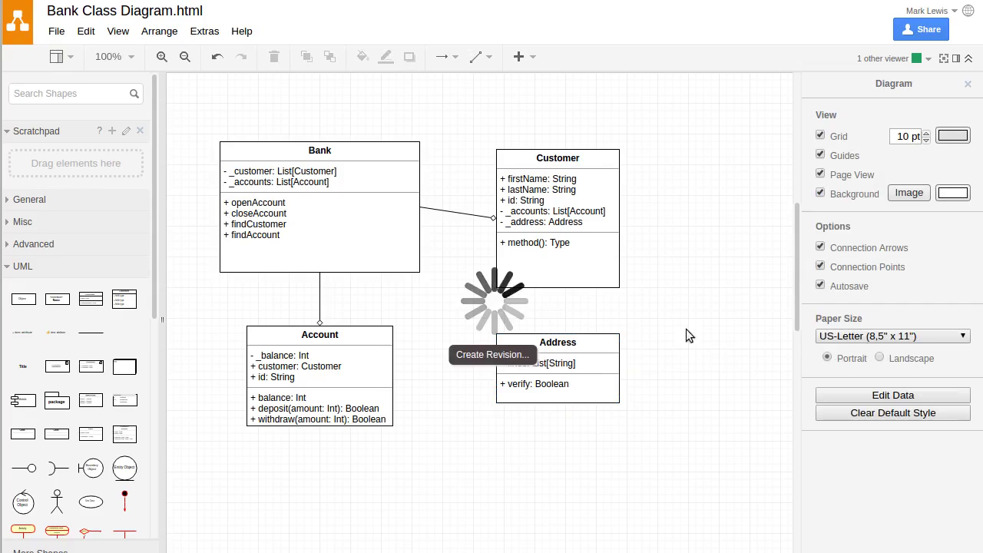